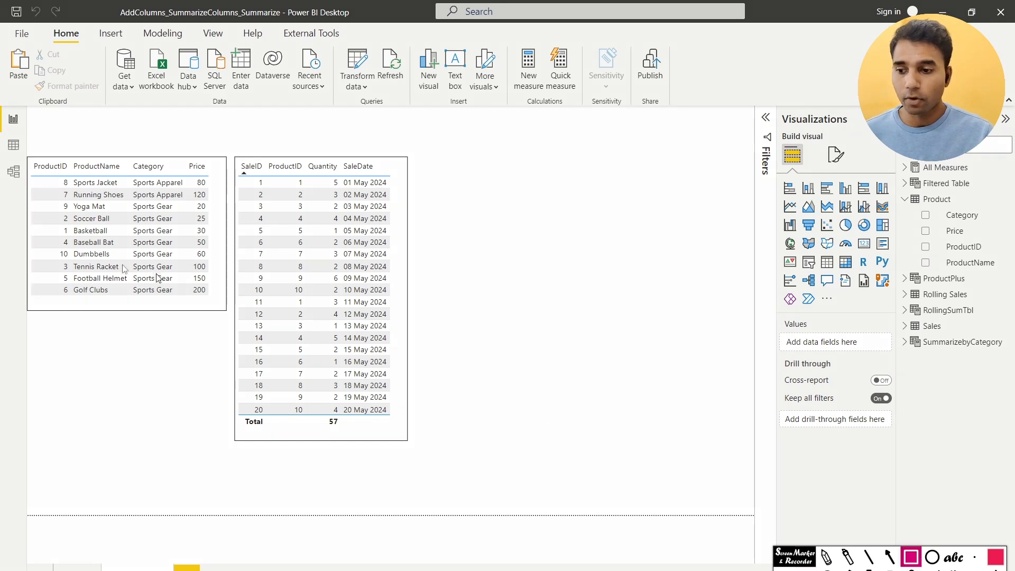
# Examine the product table and the sales table on the report page, framing each with a temporary rectangle
pyautogui.moveTo(17, 141)
pyautogui.mouseDown()
pyautogui.moveTo(185, 318)
pyautogui.moveTo(230, 339)
pyautogui.mouseUp()
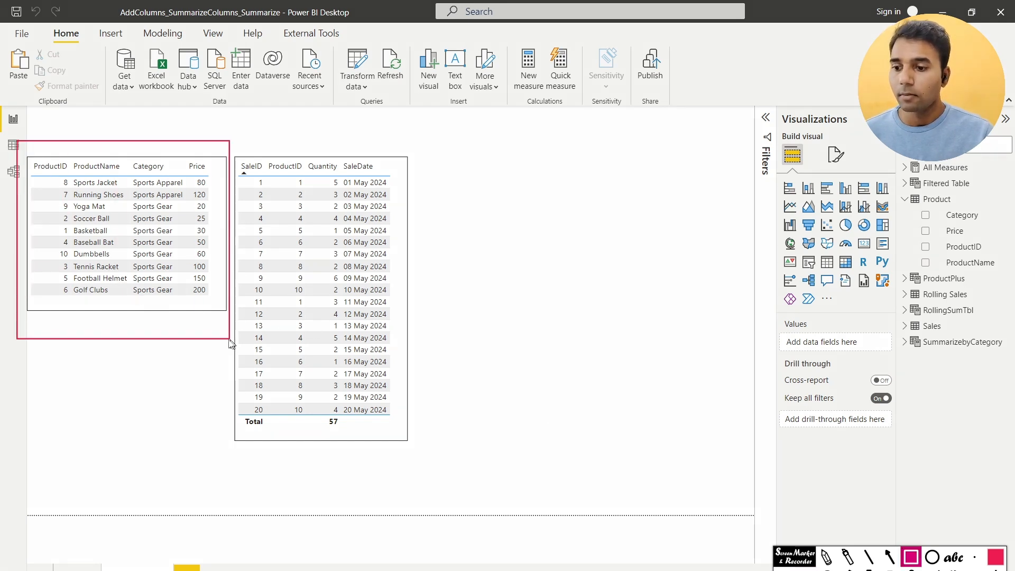
pyautogui.moveTo(222, 122)
pyautogui.mouseDown()
pyautogui.moveTo(360, 419)
pyautogui.moveTo(433, 468)
pyautogui.mouseUp()
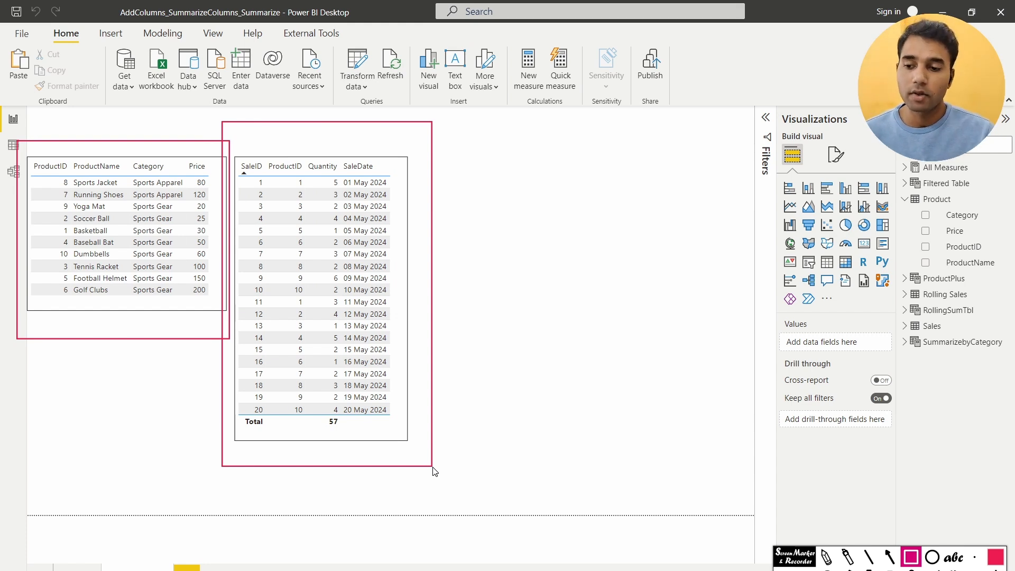
pyautogui.press('Escape')
pyautogui.press('Delete')
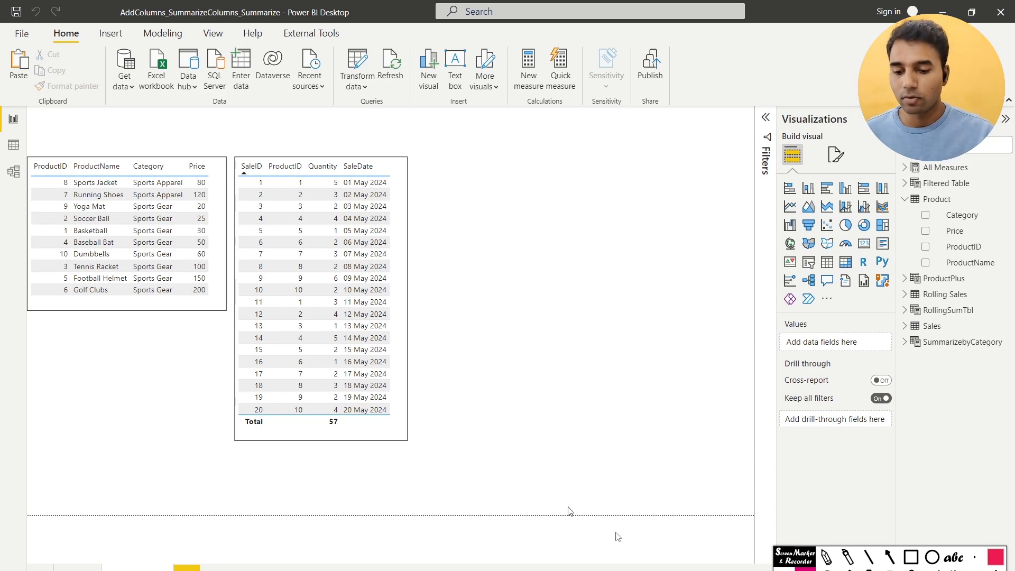
# Switch to the browser's ADDCOLUMNS documentation and examine the Return value section, marking the original and added columns
pyautogui.hotkey('alt', 'Tab')
pyautogui.scroll(-1, 431, 369)
pyautogui.scroll(-1, 433, 368)
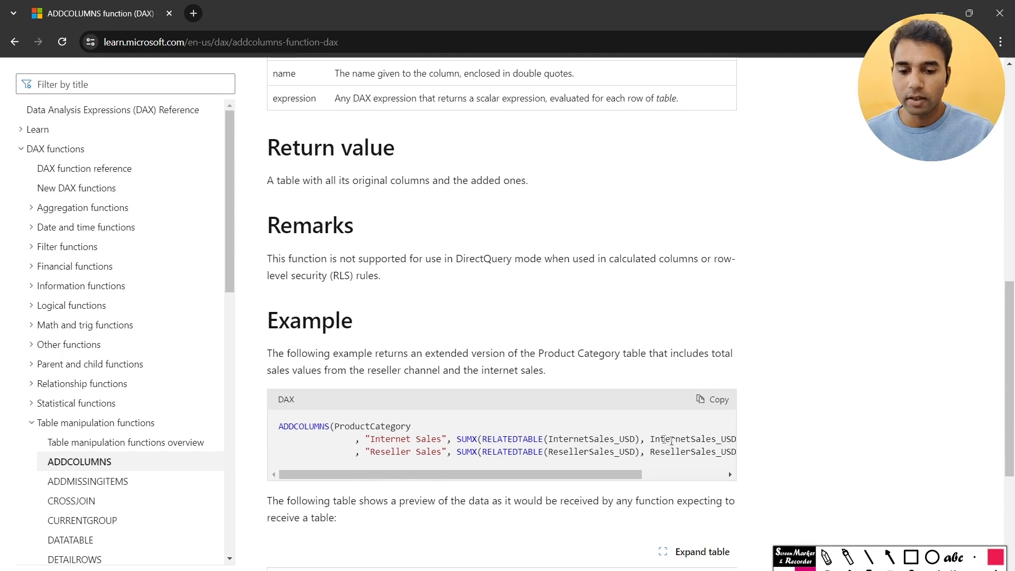
pyautogui.scroll(2, 672, 443)
pyautogui.click(910, 558)
pyautogui.moveTo(256, 259)
pyautogui.mouseDown()
pyautogui.moveTo(281, 288)
pyautogui.moveTo(529, 347)
pyautogui.moveTo(583, 349)
pyautogui.moveTo(583, 337)
pyautogui.mouseUp()
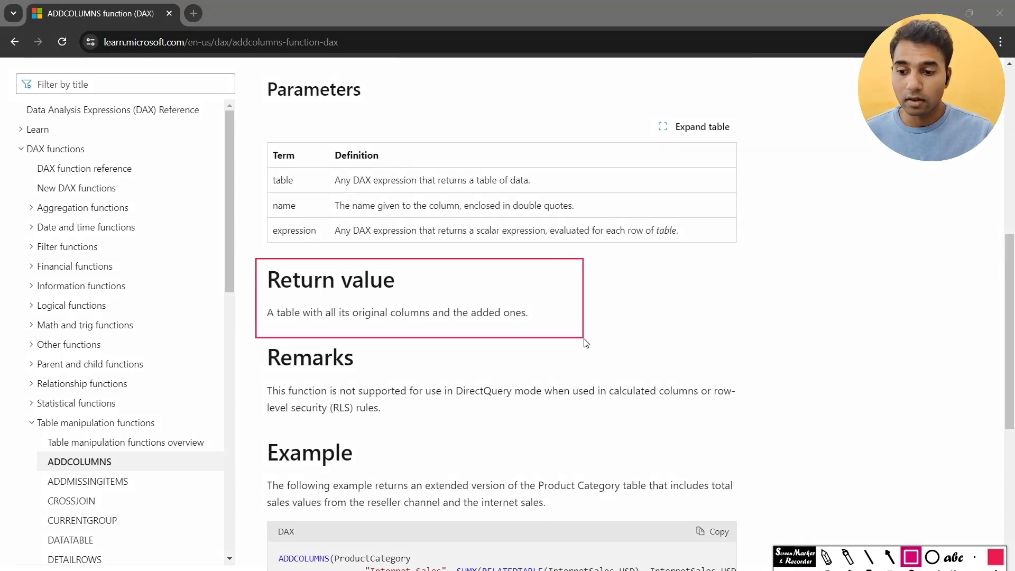
pyautogui.click(889, 557)
pyautogui.moveTo(584, 425); pyautogui.dragTo(417, 323)
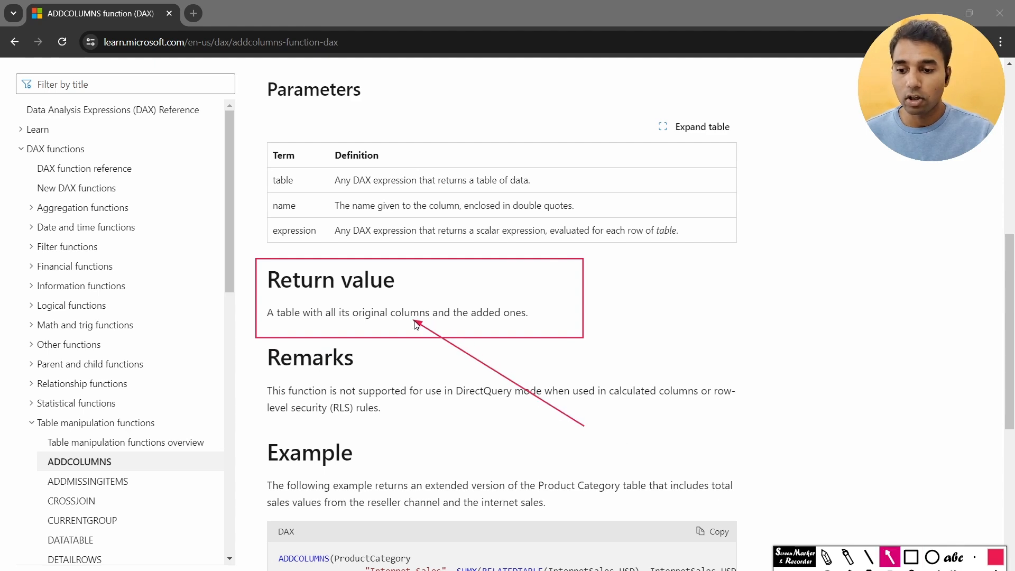
pyautogui.moveTo(607, 240); pyautogui.dragTo(519, 299)
pyautogui.press('Escape')
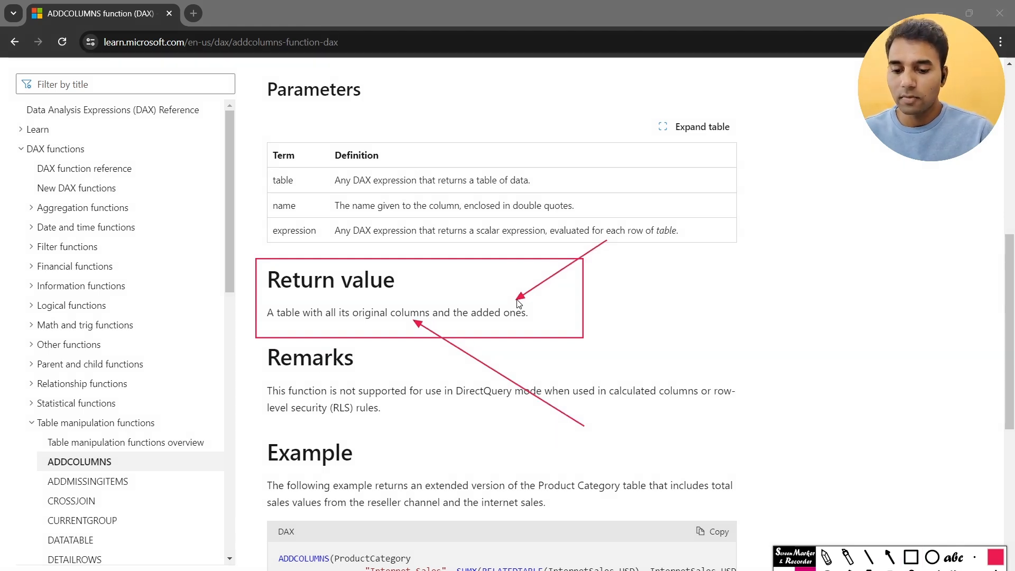
# Examine the ADDCOLUMNS syntax in the documentation, marking its table, name and expression arguments
pyautogui.scroll(3, 519, 303)
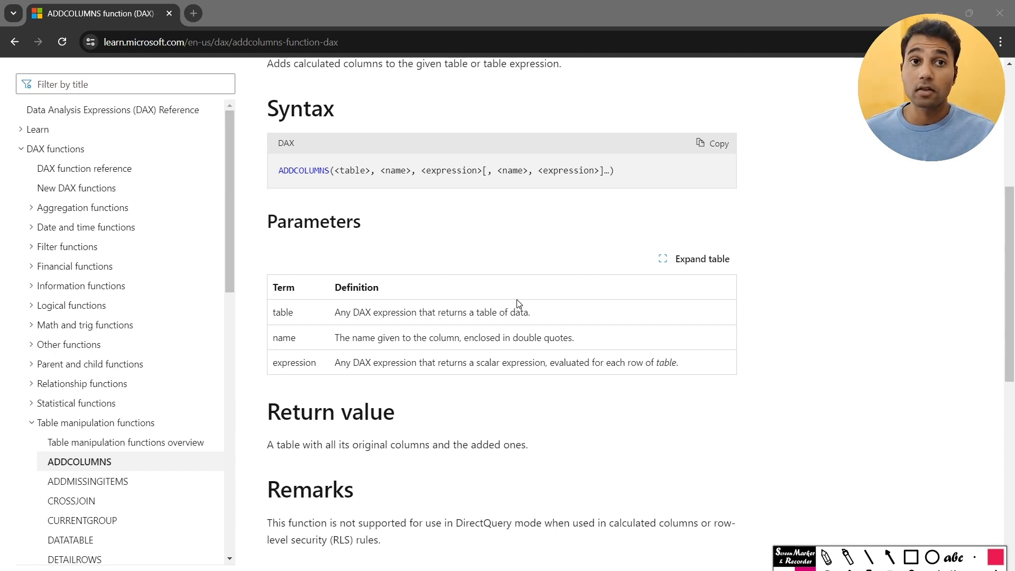
pyautogui.scroll(1, 585, 462)
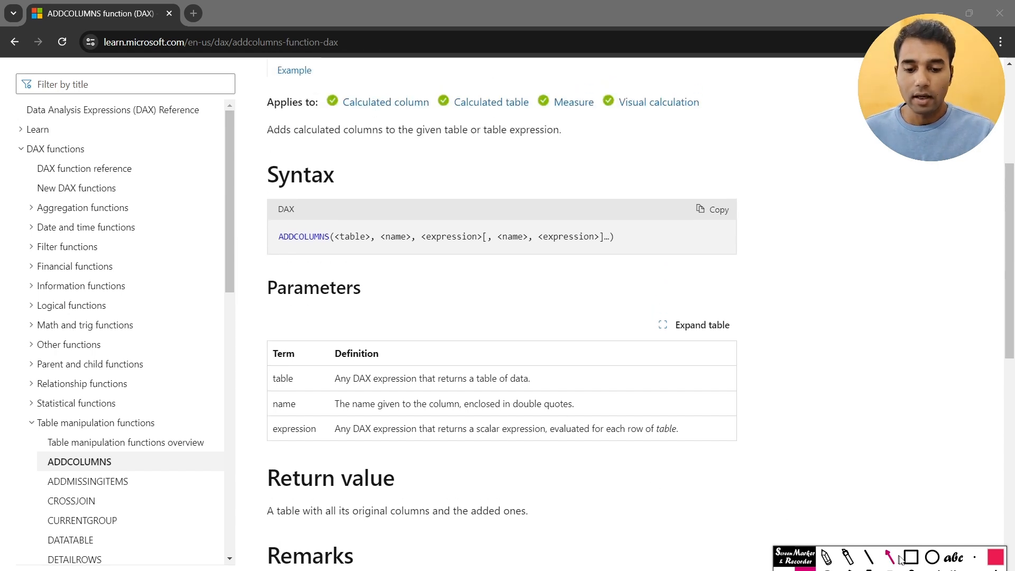
pyautogui.moveTo(254, 159)
pyautogui.mouseDown()
pyautogui.moveTo(307, 195)
pyautogui.moveTo(791, 286)
pyautogui.mouseUp()
pyautogui.click(890, 559)
pyautogui.moveTo(442, 345); pyautogui.dragTo(356, 253)
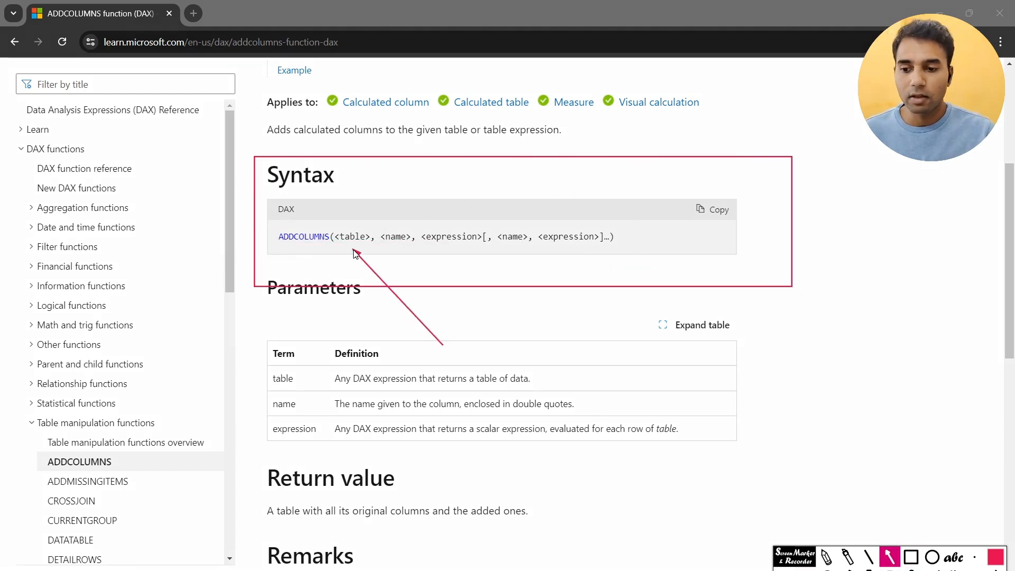
pyautogui.moveTo(499, 155)
pyautogui.mouseDown()
pyautogui.moveTo(412, 195)
pyautogui.moveTo(404, 222)
pyautogui.mouseUp()
pyautogui.moveTo(618, 325); pyautogui.dragTo(457, 256)
pyautogui.press('Escape')
pyautogui.press('Escape')
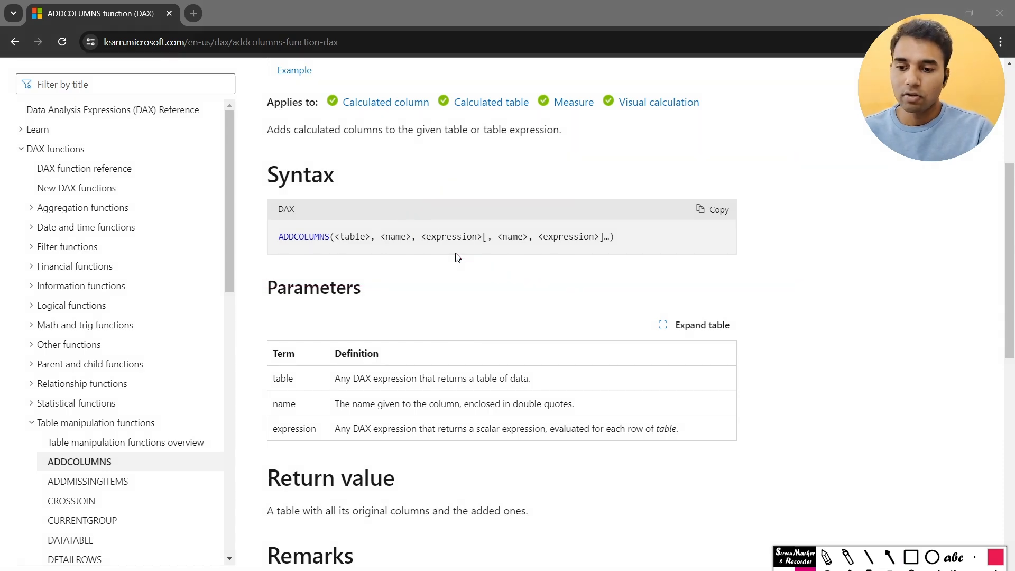
# Switch back to Power BI Desktop and slightly narrow the frame of the sales table visual
pyautogui.hotkey('alt', 'Tab')
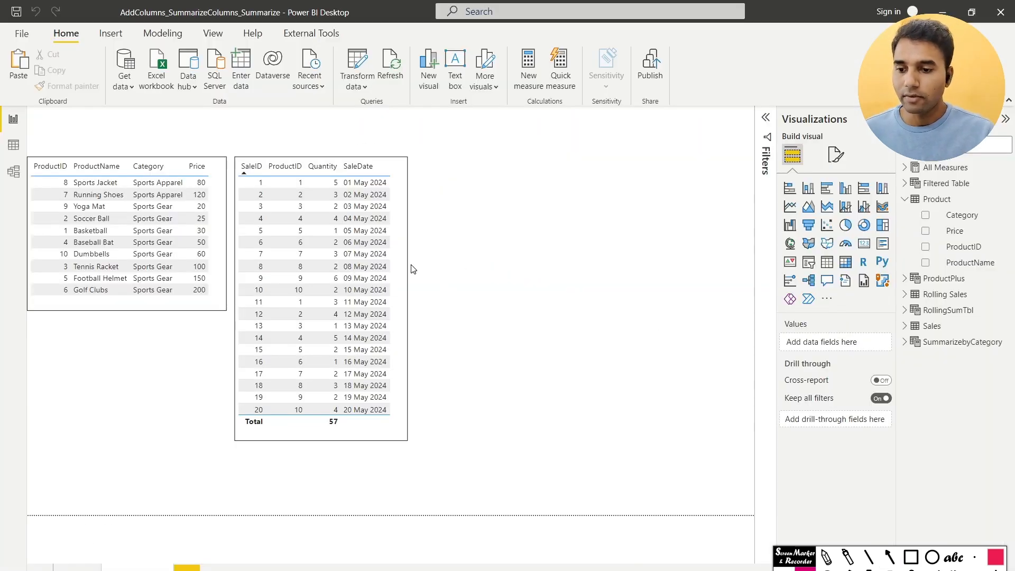
pyautogui.click(404, 299)
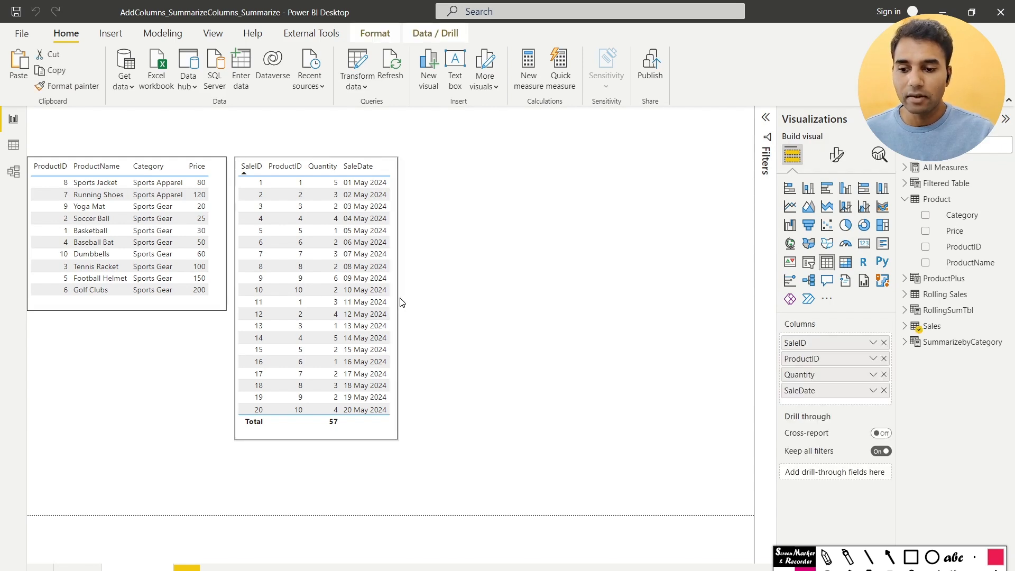
pyautogui.click(422, 305)
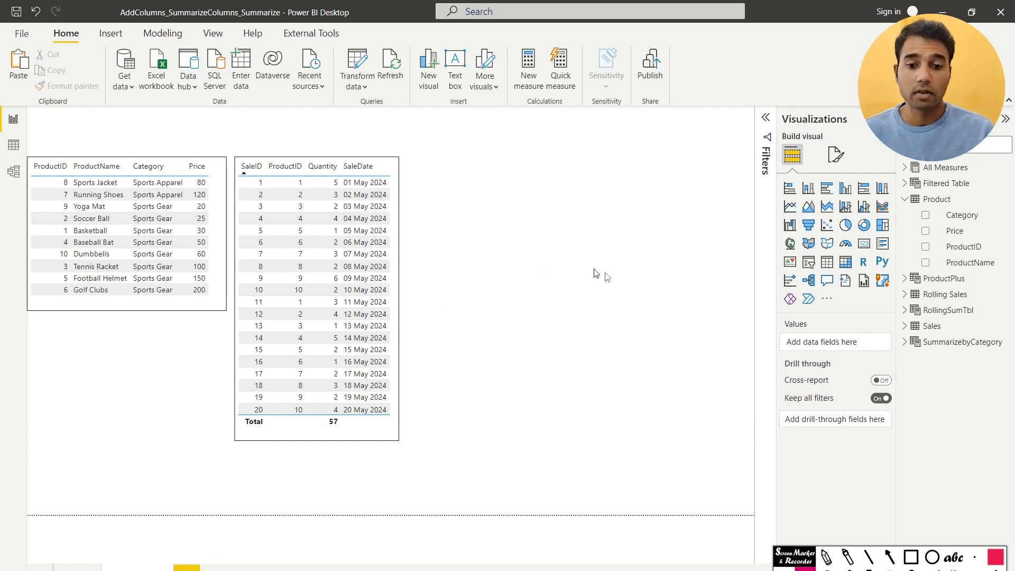
# Create a calculated table named SalesPlusProduct and begin its formula with ADDCOLUMNS on the Sales table
pyautogui.click(162, 34)
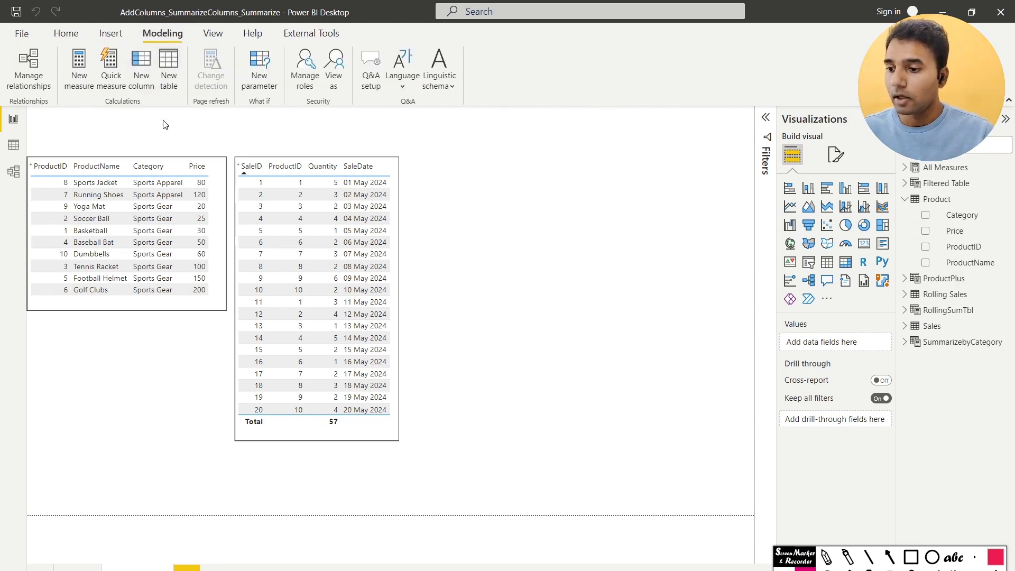
pyautogui.click(169, 69)
pyautogui.write('Sal')
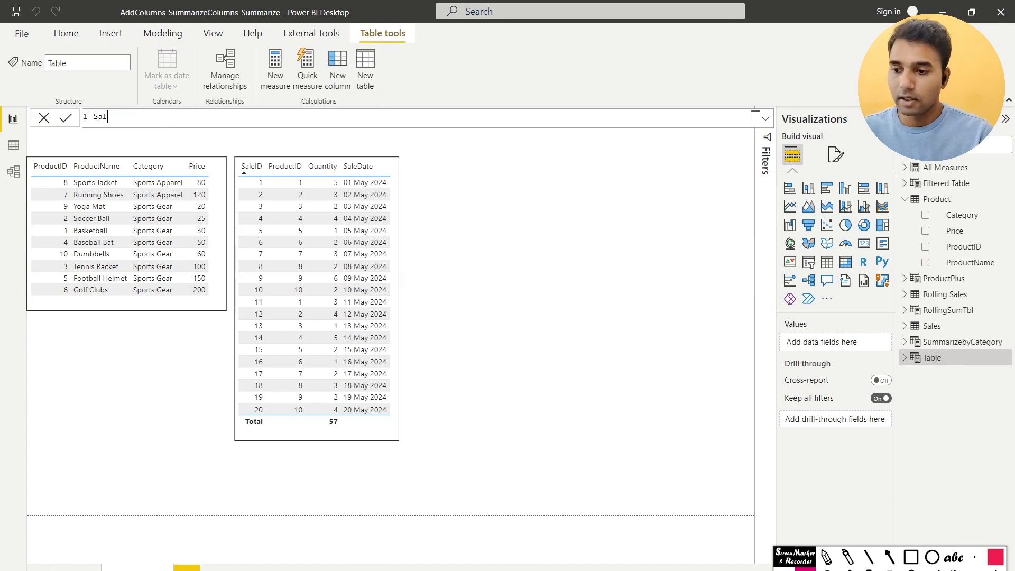
pyautogui.write('esPlusProduct')
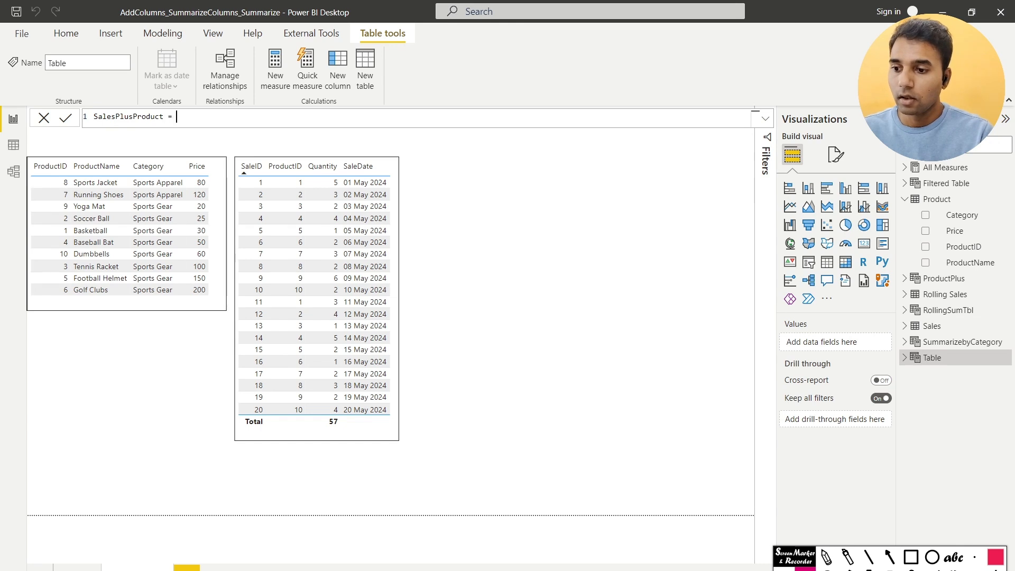
pyautogui.write(' = ADDCOLUMNS(Sale')
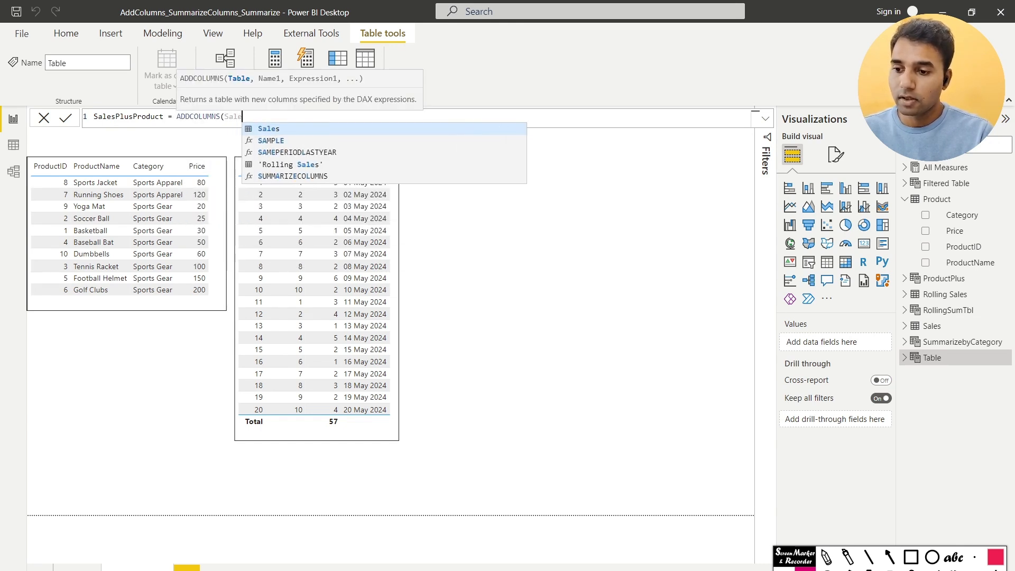
pyautogui.press('Tab')
pyautogui.write(',')
pyautogui.hotkey('shift', 'Return')
pyautogui.press('Tab')
pyautogui.press('Tab')
pyautogui.press('Tab')
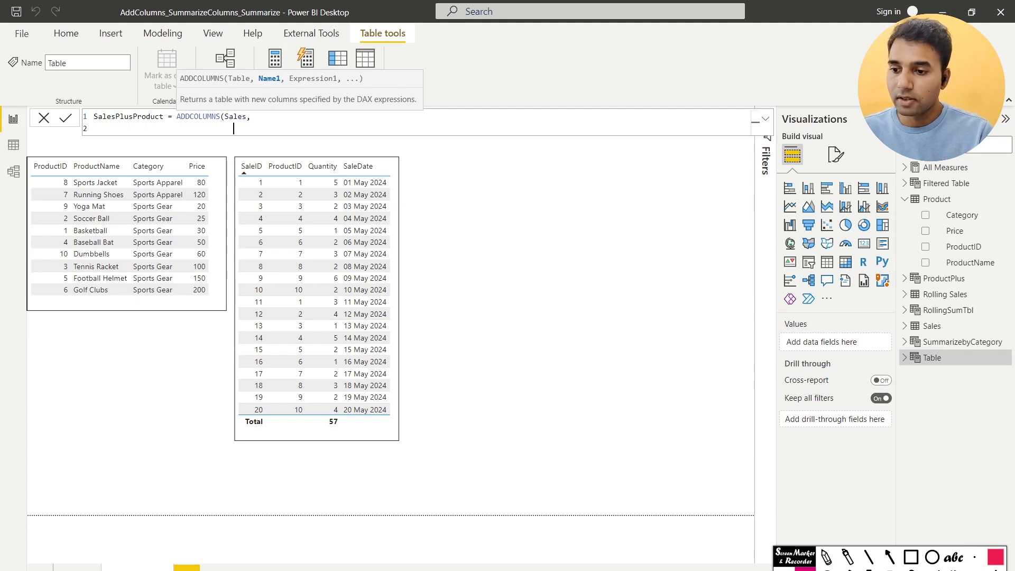
# Add a "Product Name" column to the formula, defined as RELATED('Product'[ProductName])
pyautogui.write('"Product')
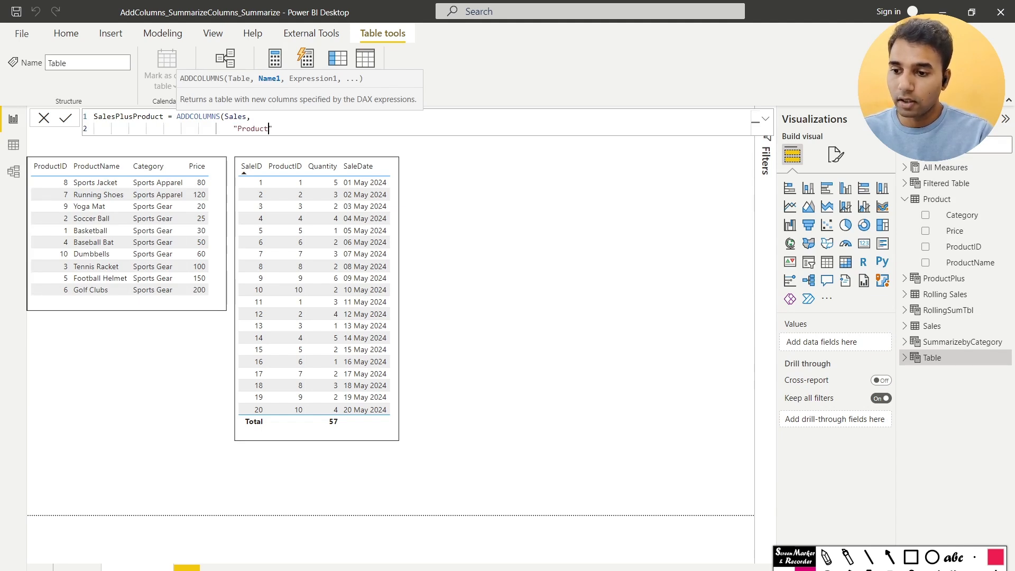
pyautogui.write(' Name')
pyautogui.write(', RELATED(')
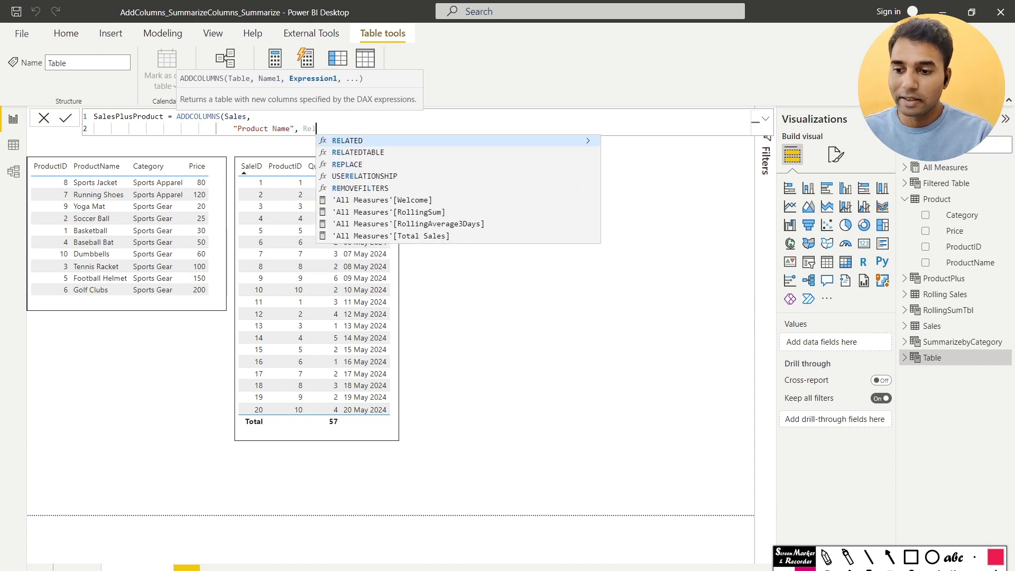
pyautogui.write('prod')
pyautogui.press('Down')
pyautogui.press('Down')
pyautogui.press('Down')
pyautogui.press('Down')
pyautogui.press('Tab')
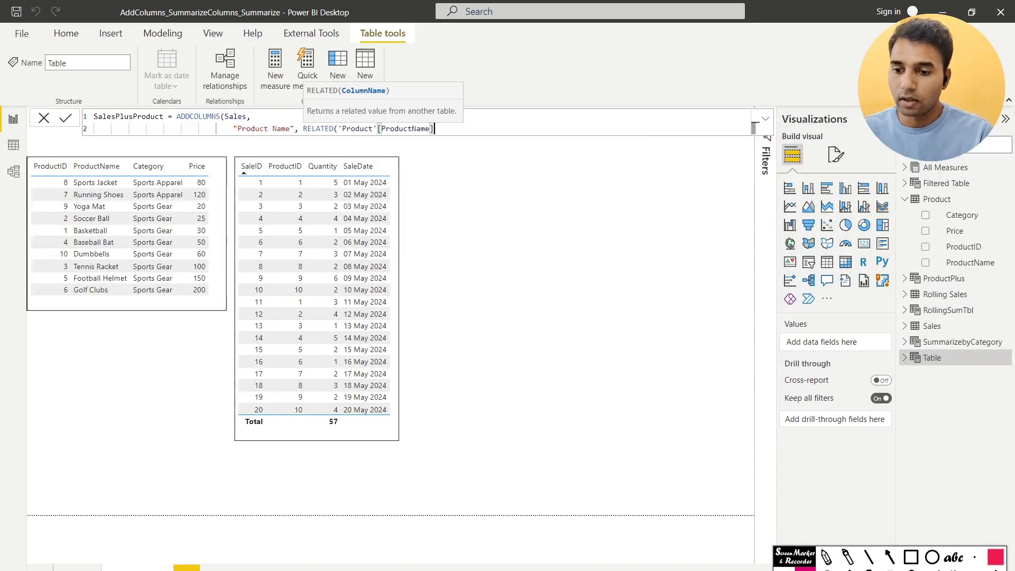
pyautogui.write('),')
pyautogui.hotkey('shift', 'Return')
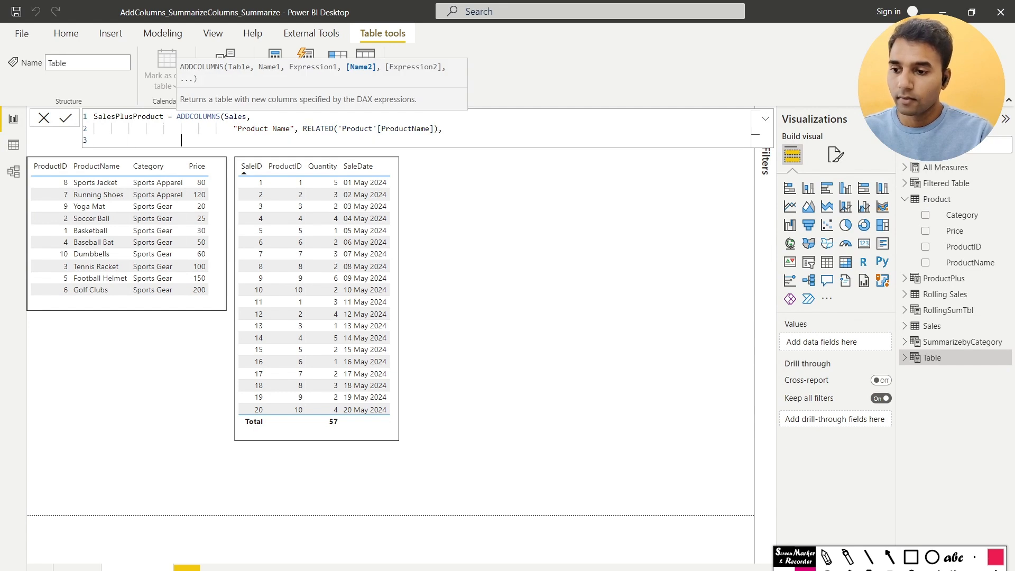
# Add a "Product Category" column to the formula, defined as RELATED('Product'[Category])
pyautogui.write('"Prod')
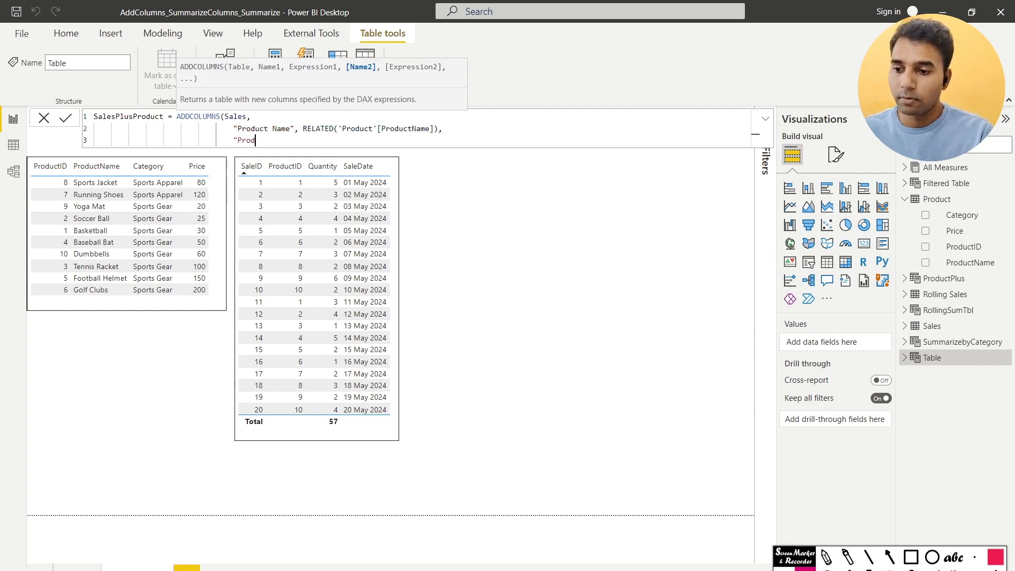
pyautogui.write('uct Catego')
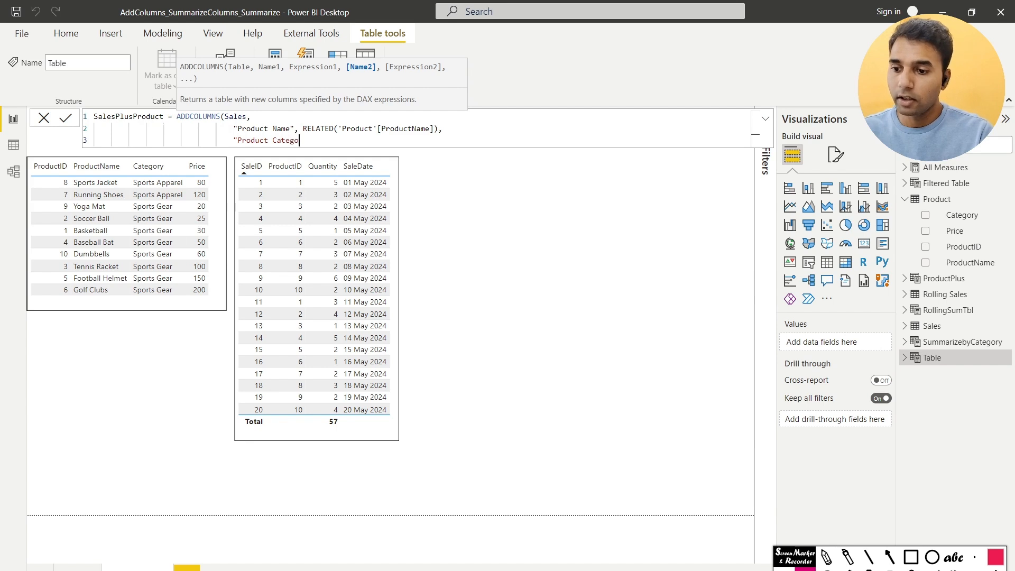
pyautogui.write('ry')
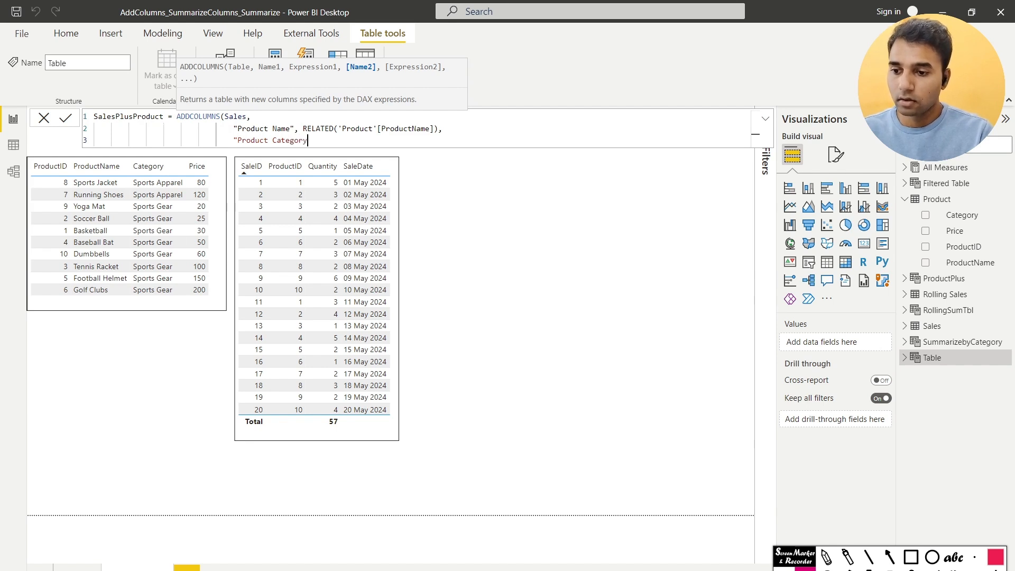
pyautogui.write('",Rel')
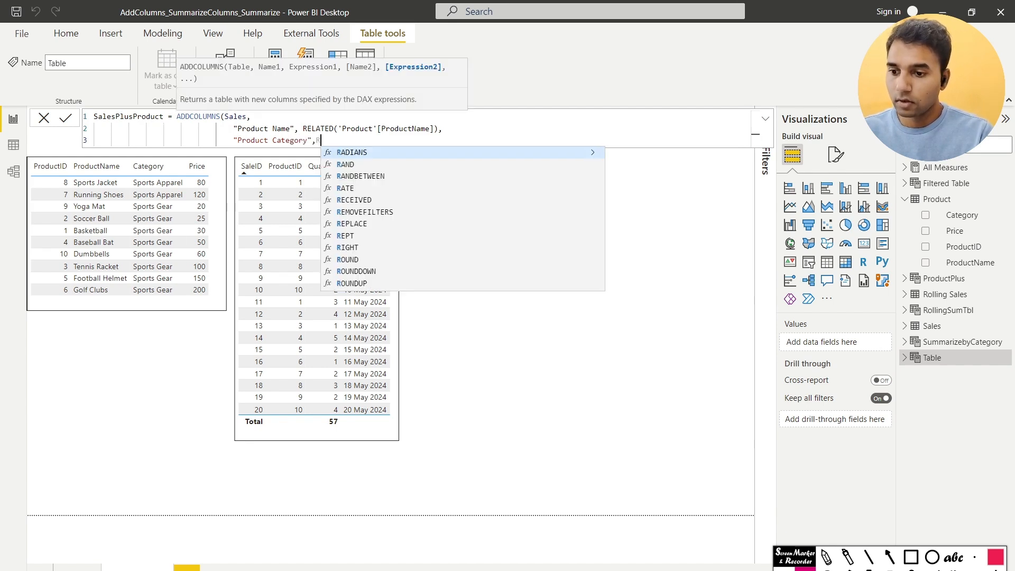
pyautogui.press('Tab')
pyautogui.write('prod')
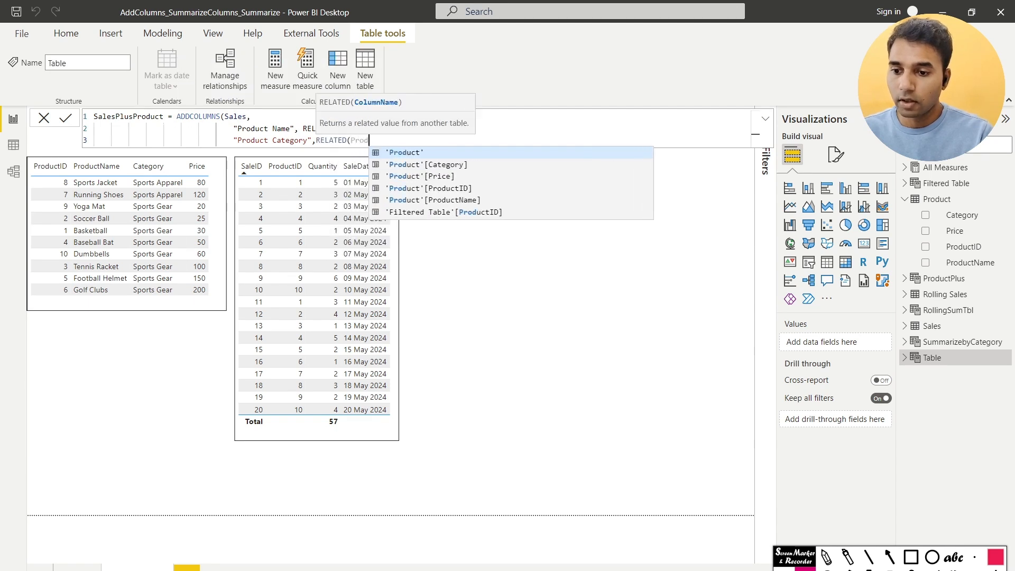
pyautogui.press('Down')
pyautogui.press('Down')
pyautogui.press('Up')
pyautogui.press('Tab')
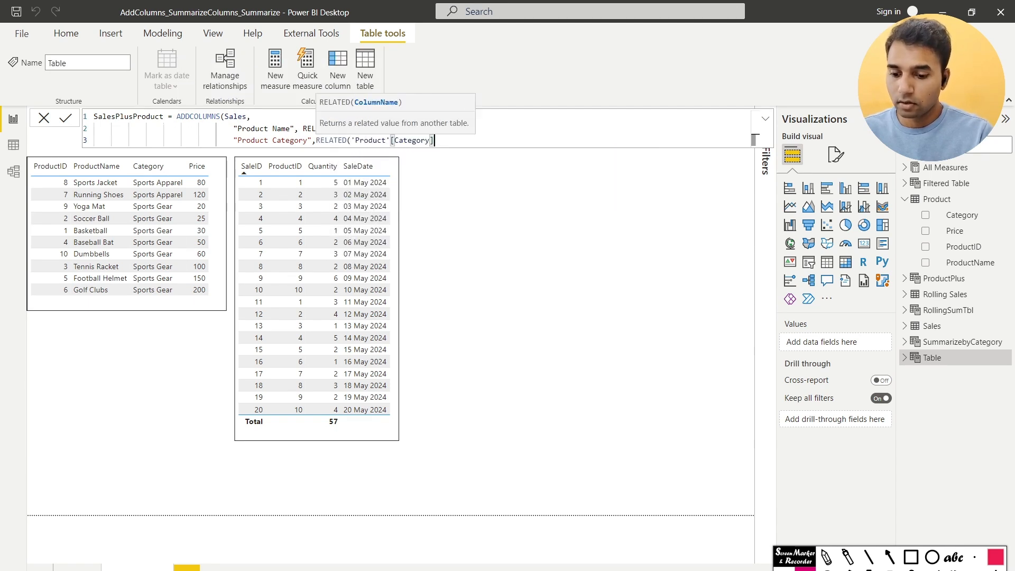
pyautogui.write('),')
pyautogui.hotkey('shift', 'Return')
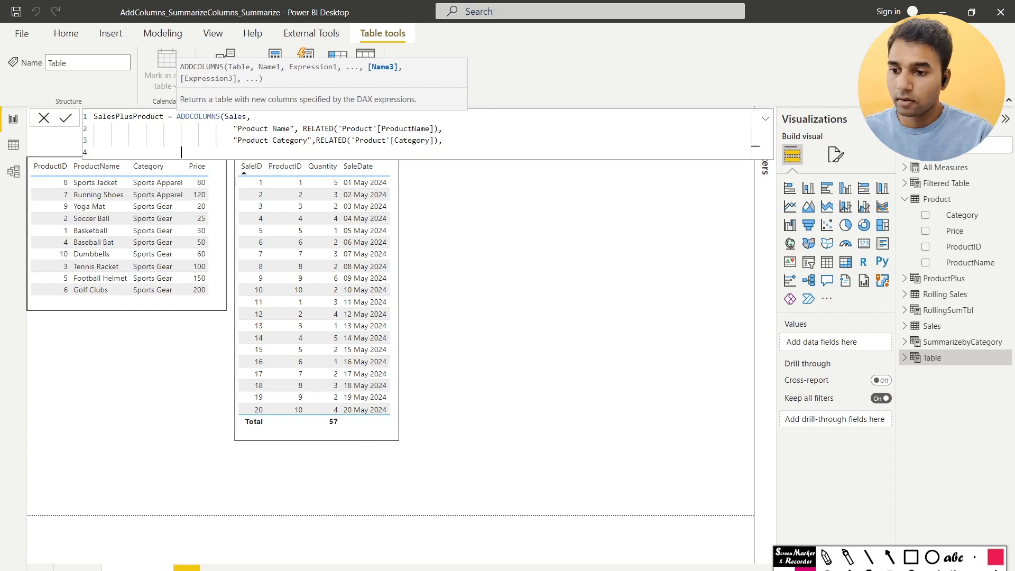
# Add a "Product Price" column defined as RELATED('Product'[Price]), close the ADDCOLUMNS formula and commit the table
pyautogui.write('""')
pyautogui.write('Product')
pyautogui.write(' Price')
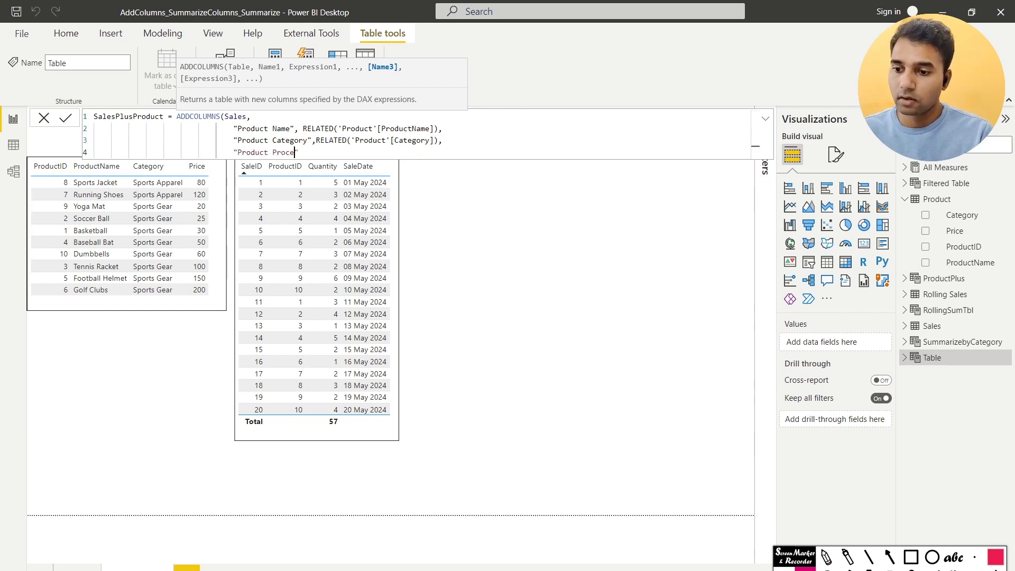
pyautogui.write(',')
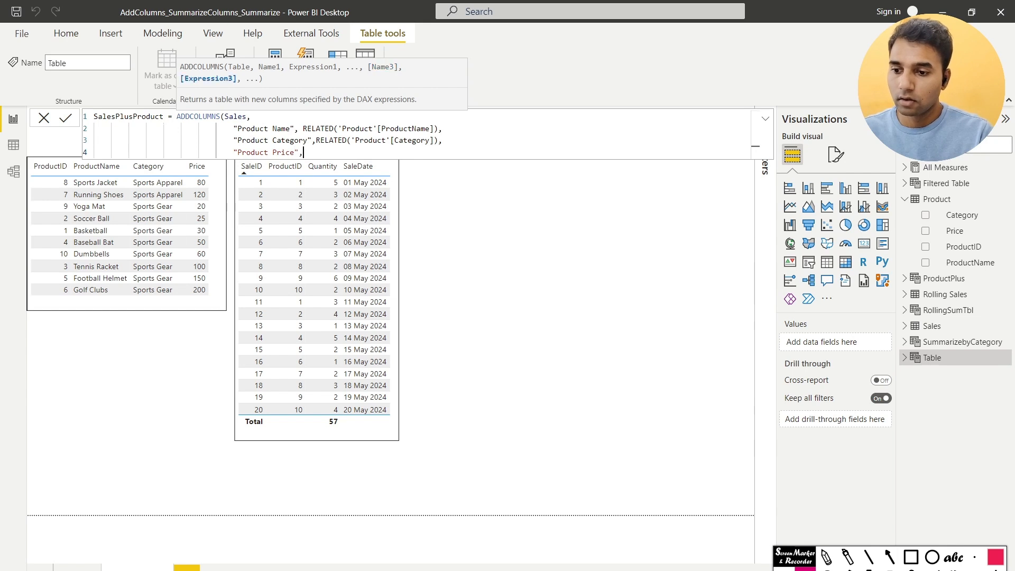
pyautogui.write(" RELATED('Product'[Price]")
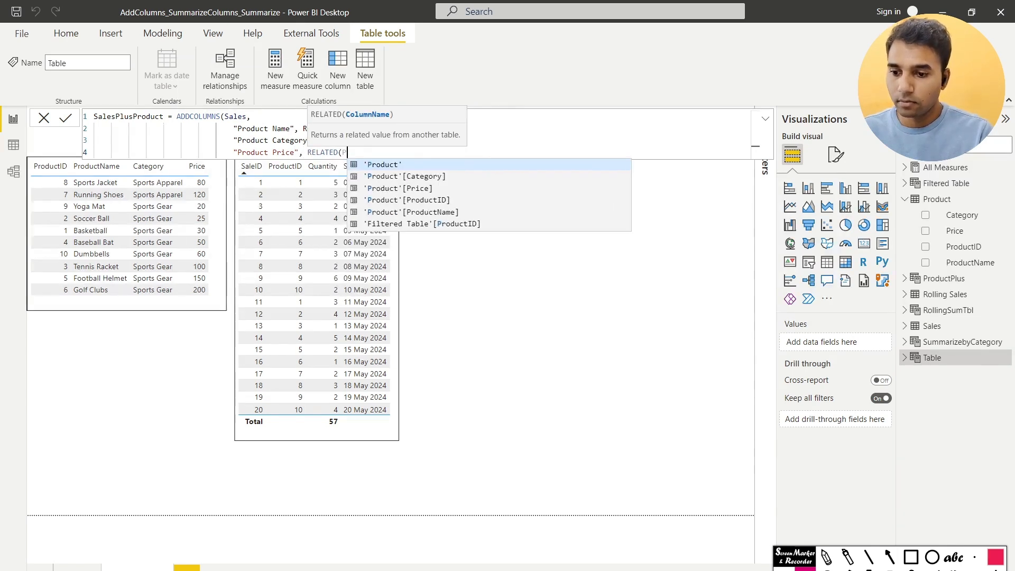
pyautogui.press('Down')
pyautogui.press('Down')
pyautogui.press('Tab')
pyautogui.write(')')
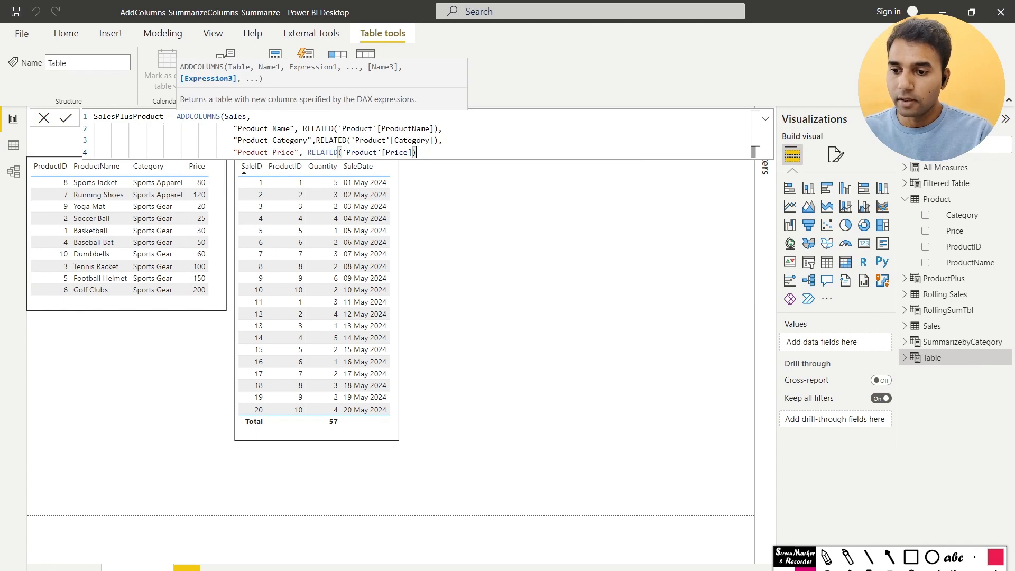
pyautogui.hotkey('shift', 'Return')
pyautogui.write(')')
pyautogui.press('Return')
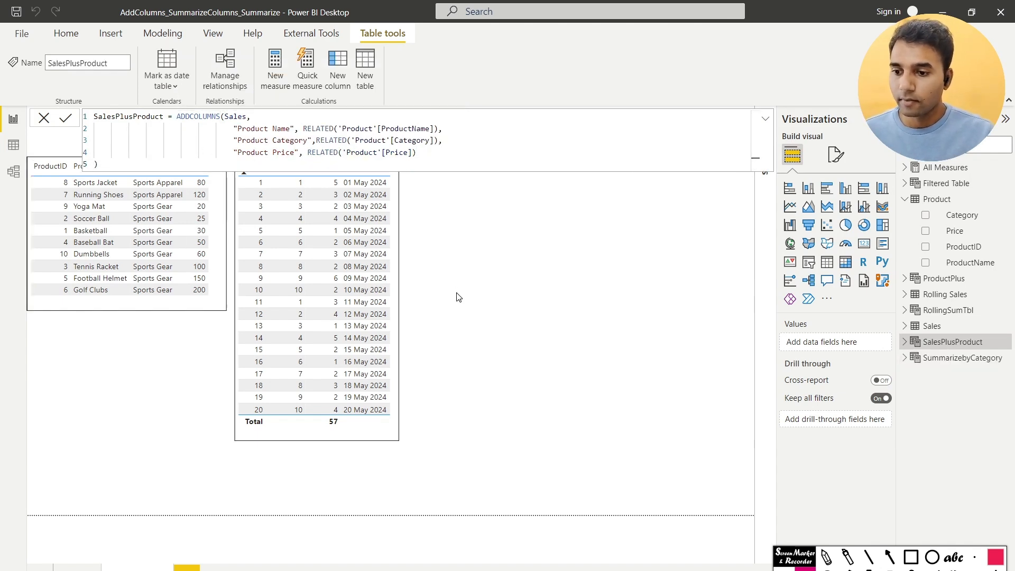
# Mark the four Sales columns and the Product table's ProductName, Category and Price columns with arrows on the report page, and clear the marks
pyautogui.click(481, 308)
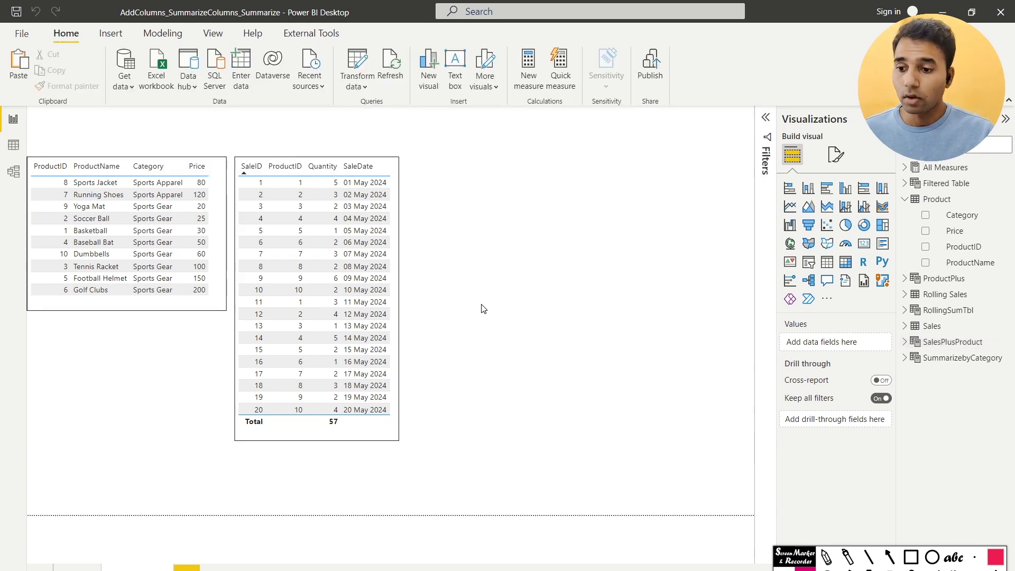
pyautogui.click(890, 557)
pyautogui.moveTo(303, 126); pyautogui.dragTo(246, 153)
pyautogui.moveTo(342, 124); pyautogui.dragTo(304, 154)
pyautogui.moveTo(372, 121); pyautogui.dragTo(341, 149)
pyautogui.moveTo(417, 123); pyautogui.dragTo(386, 154)
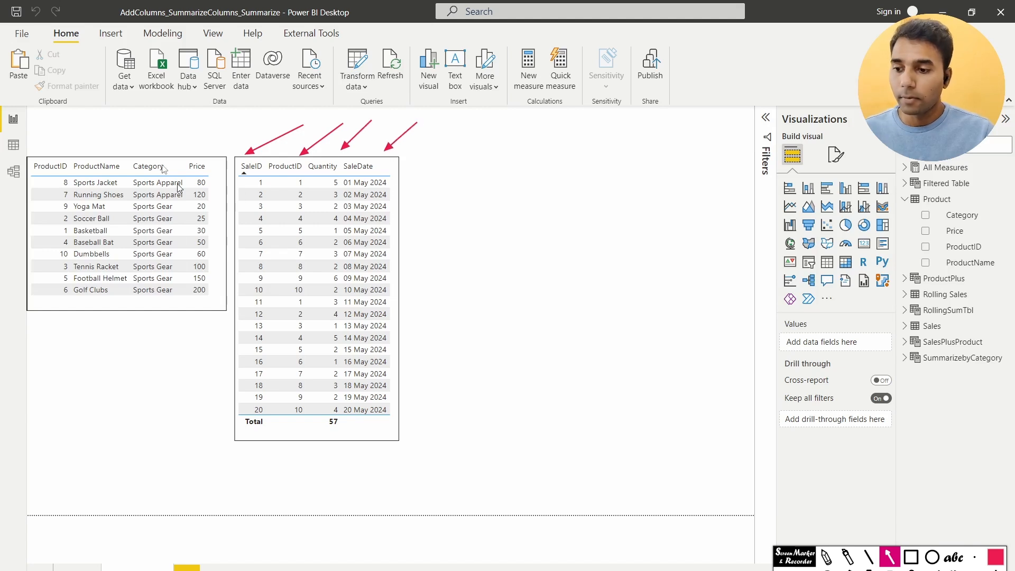
pyautogui.moveTo(116, 104); pyautogui.dragTo(106, 149)
pyautogui.moveTo(169, 103); pyautogui.dragTo(159, 151)
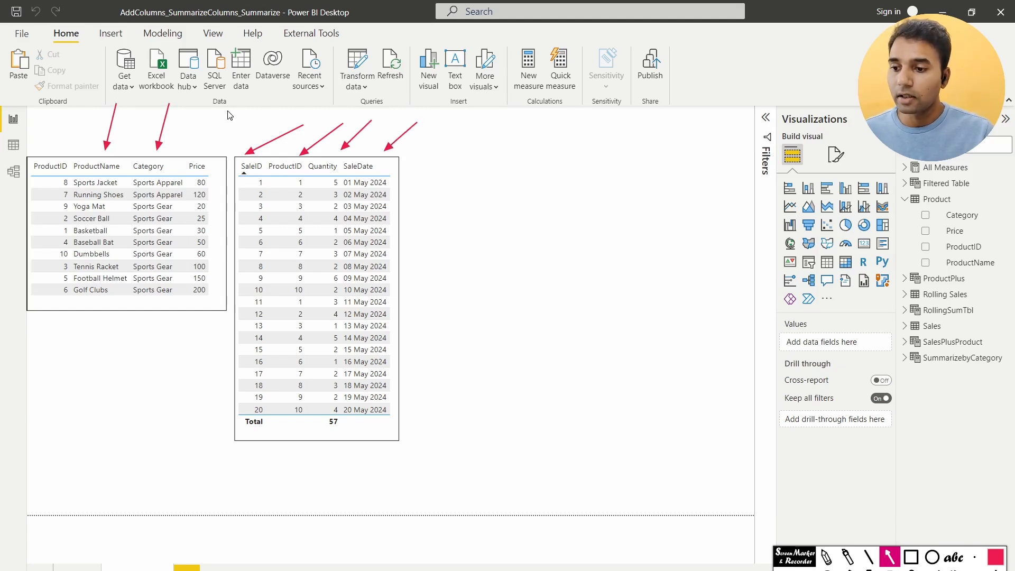
pyautogui.moveTo(226, 108); pyautogui.dragTo(202, 162)
pyautogui.press('Escape')
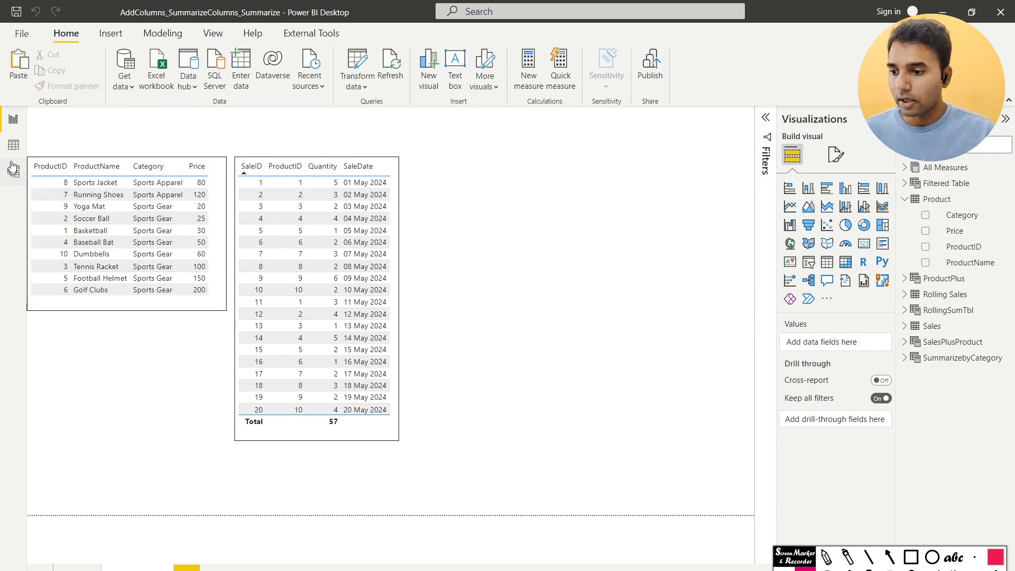
# Show the SalesPlusProduct table's data and mark its columns from SaleID to Product Price with lines, clearing the marks when done
pyautogui.click(13, 144)
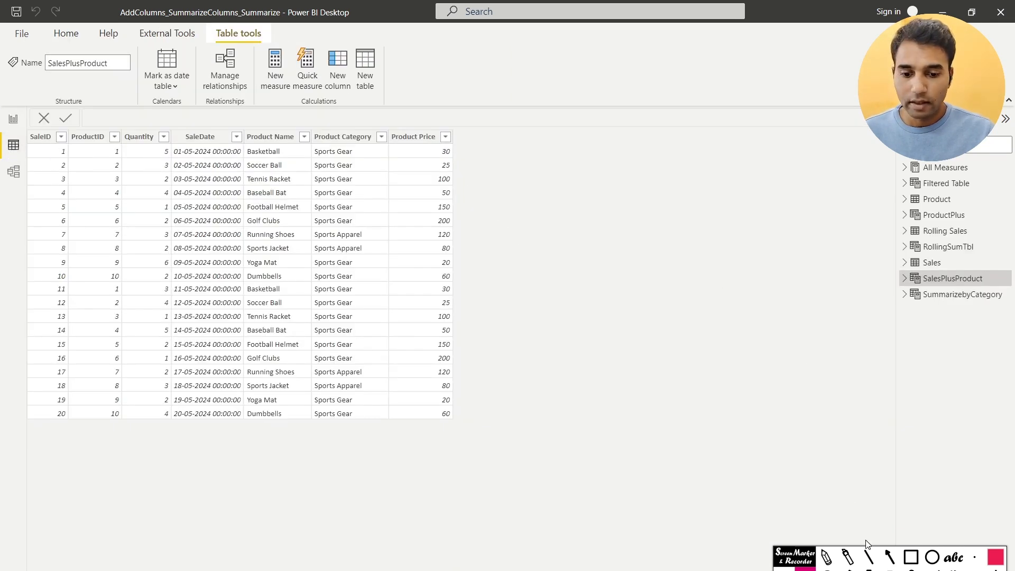
pyautogui.click(869, 557)
pyautogui.moveTo(85, 75); pyautogui.dragTo(51, 120)
pyautogui.moveTo(133, 75); pyautogui.dragTo(110, 120)
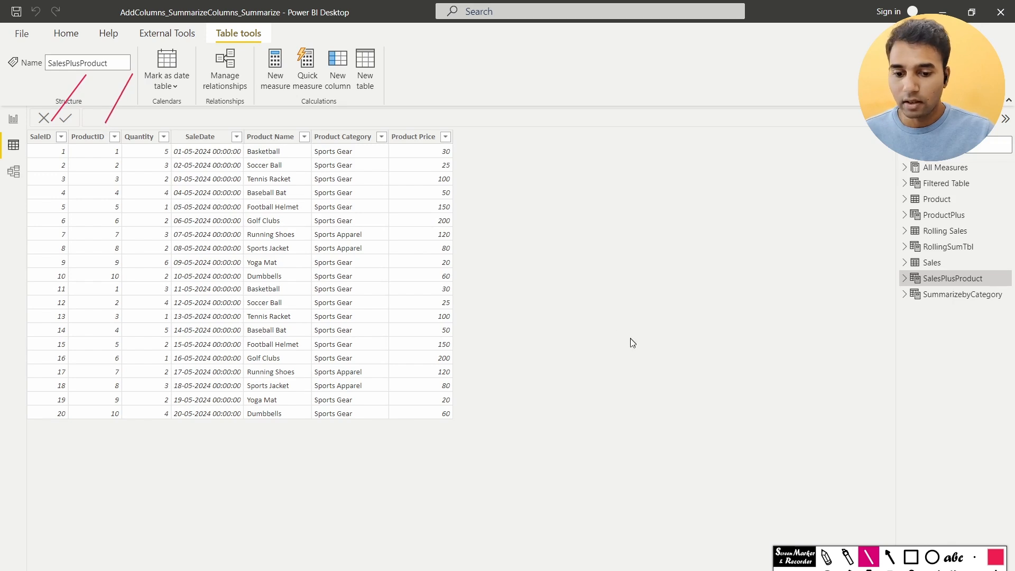
pyautogui.moveTo(168, 86); pyautogui.dragTo(147, 125)
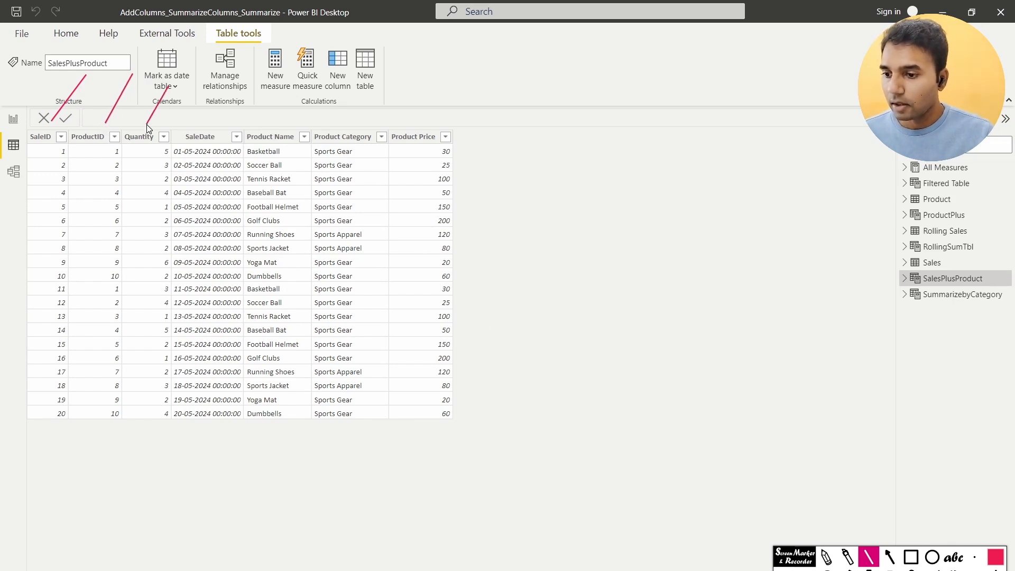
pyautogui.moveTo(227, 87); pyautogui.dragTo(209, 125)
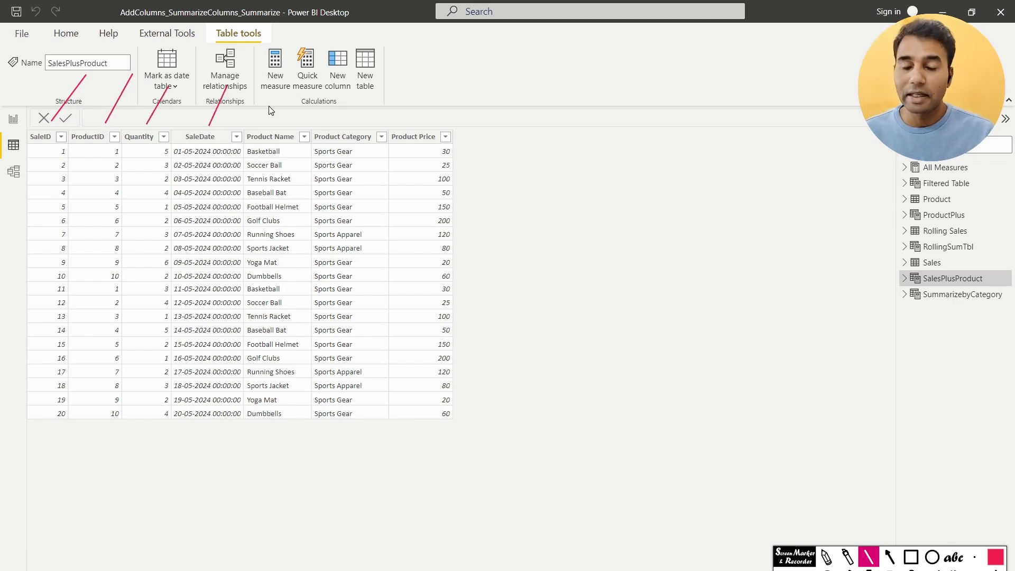
pyautogui.moveTo(321, 74); pyautogui.dragTo(280, 128)
pyautogui.moveTo(386, 68); pyautogui.dragTo(355, 122)
pyautogui.moveTo(460, 58); pyautogui.dragTo(439, 95)
pyautogui.press('Escape')
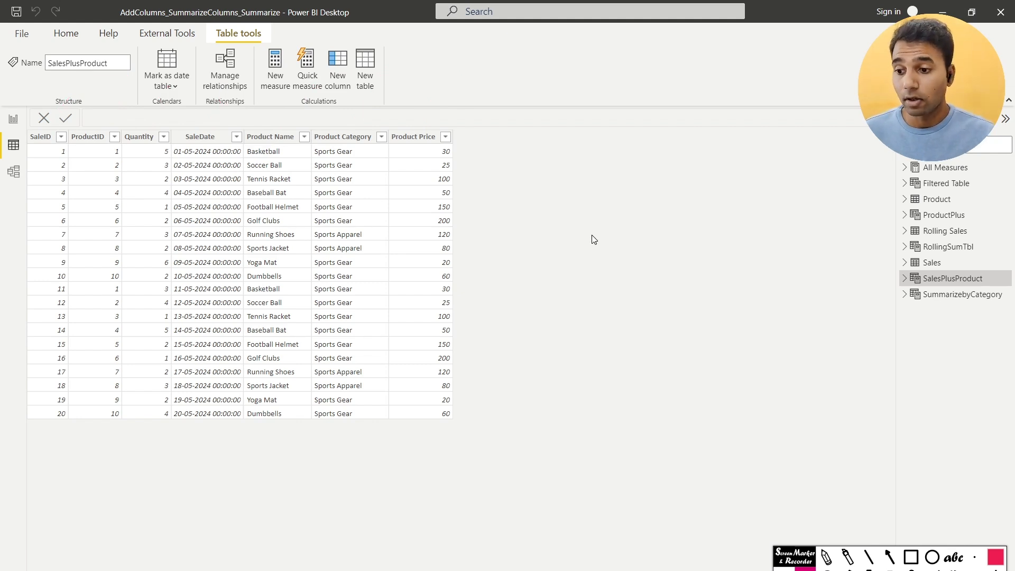
# Return to the report view and copy the entire ADDCOLUMNS formula of the SalesPlusProduct table
pyautogui.click(14, 120)
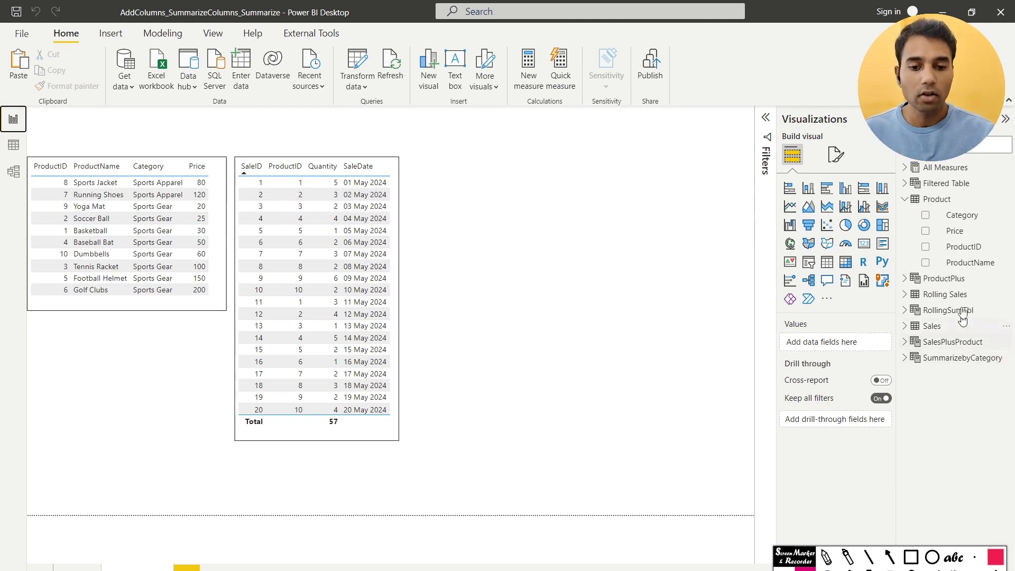
pyautogui.click(946, 280)
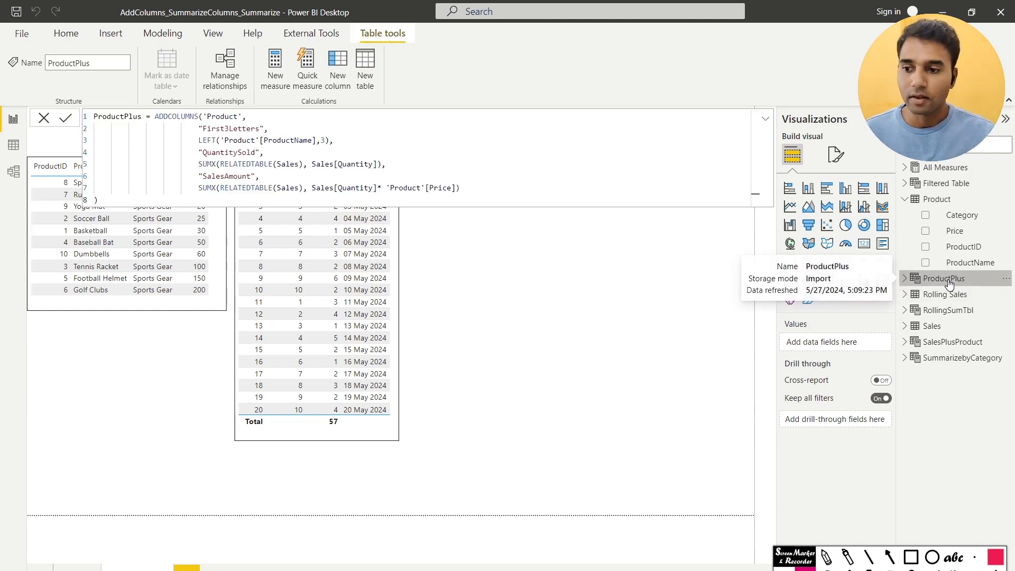
pyautogui.click(951, 295)
pyautogui.click(948, 341)
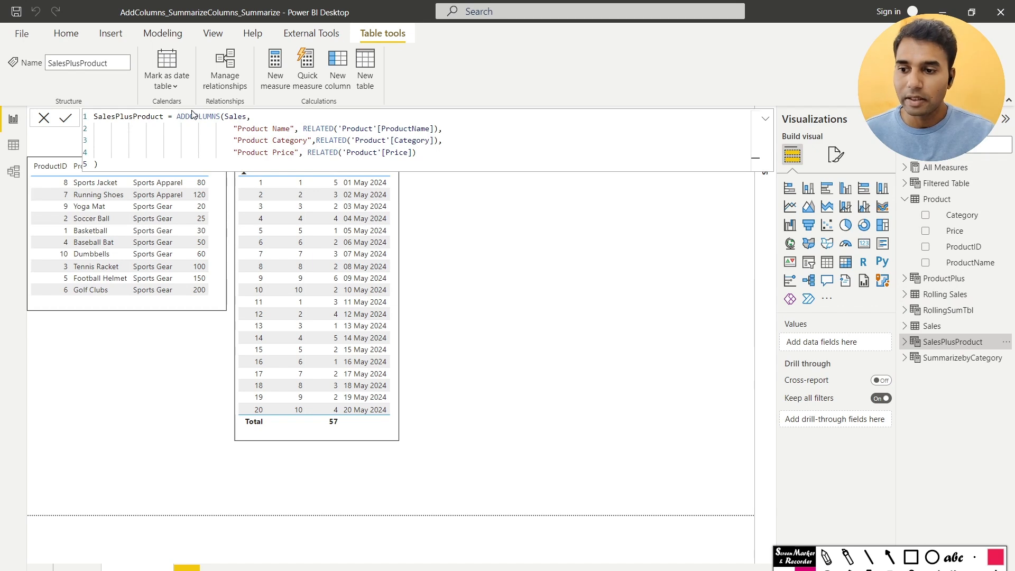
pyautogui.moveTo(220, 117); pyautogui.dragTo(176, 117)
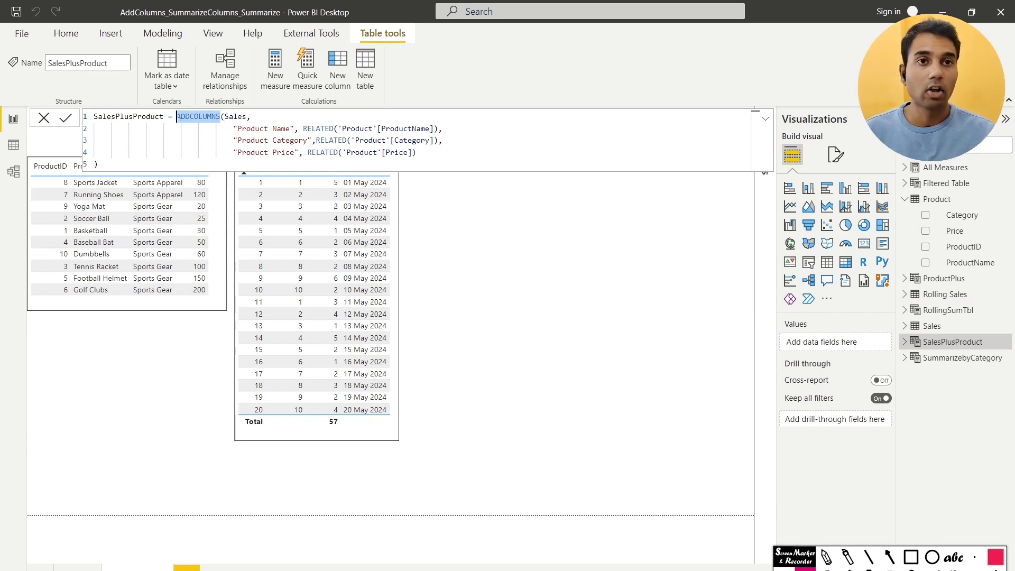
pyautogui.click(500, 300)
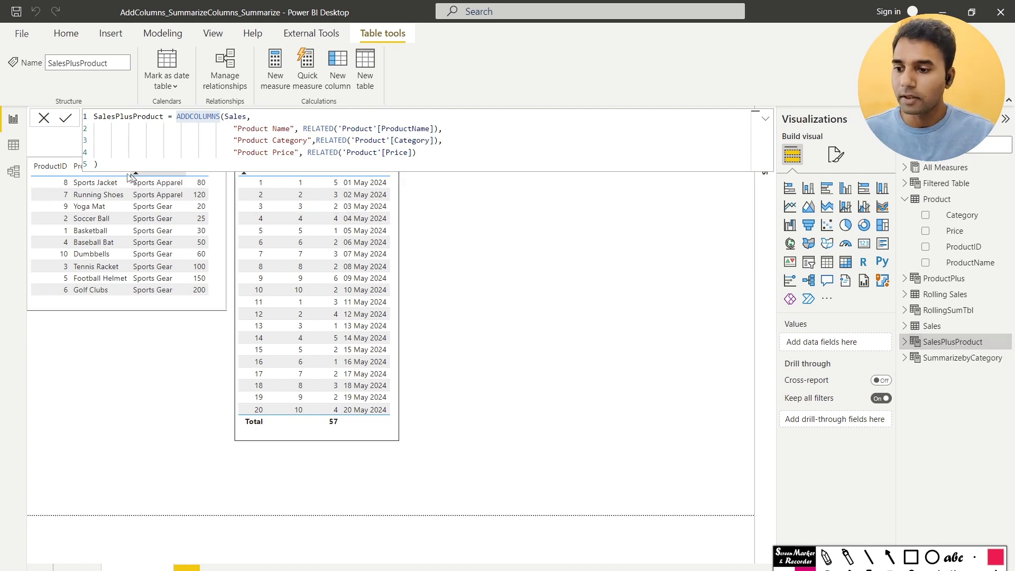
pyautogui.moveTo(99, 164); pyautogui.dragTo(88, 119)
pyautogui.hotkey('ctrl', 'c')
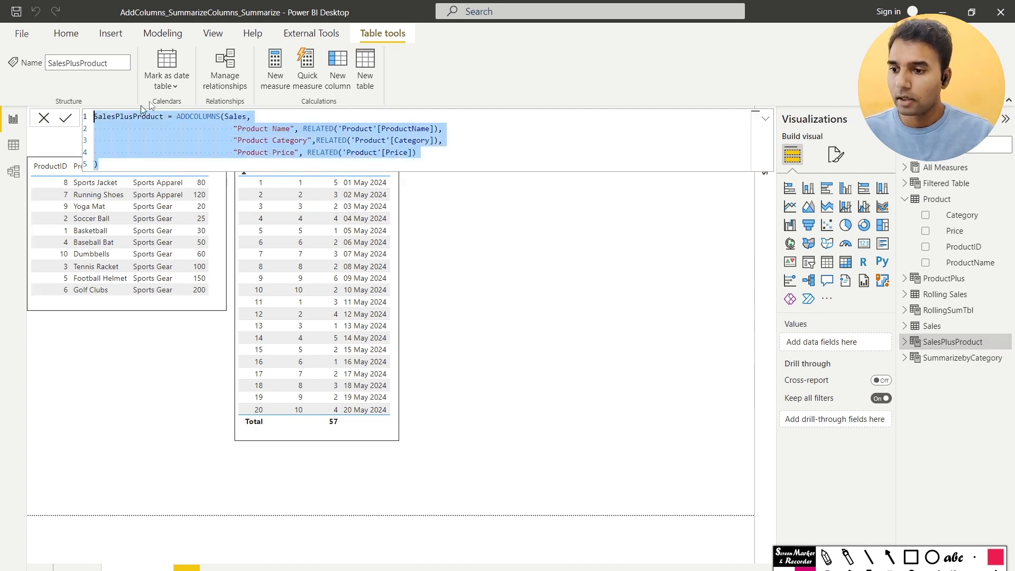
# Create a new calculated table from the copied formula, replacing ADDCOLUMNS with SELECTCOLUMNS
pyautogui.click(162, 33)
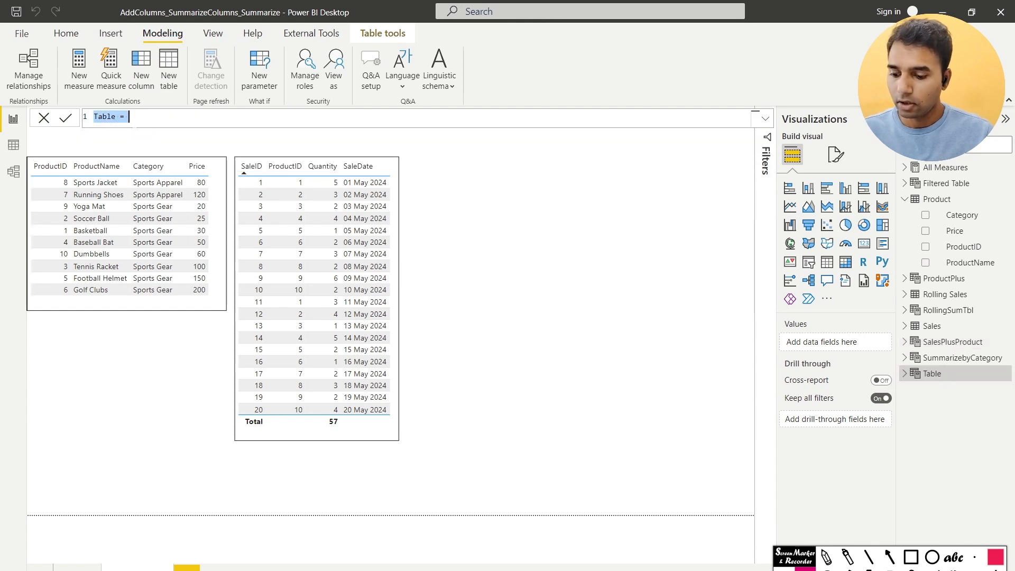
pyautogui.hotkey('ctrl', 'v')
pyautogui.moveTo(220, 116); pyautogui.dragTo(177, 116)
pyautogui.write('select')
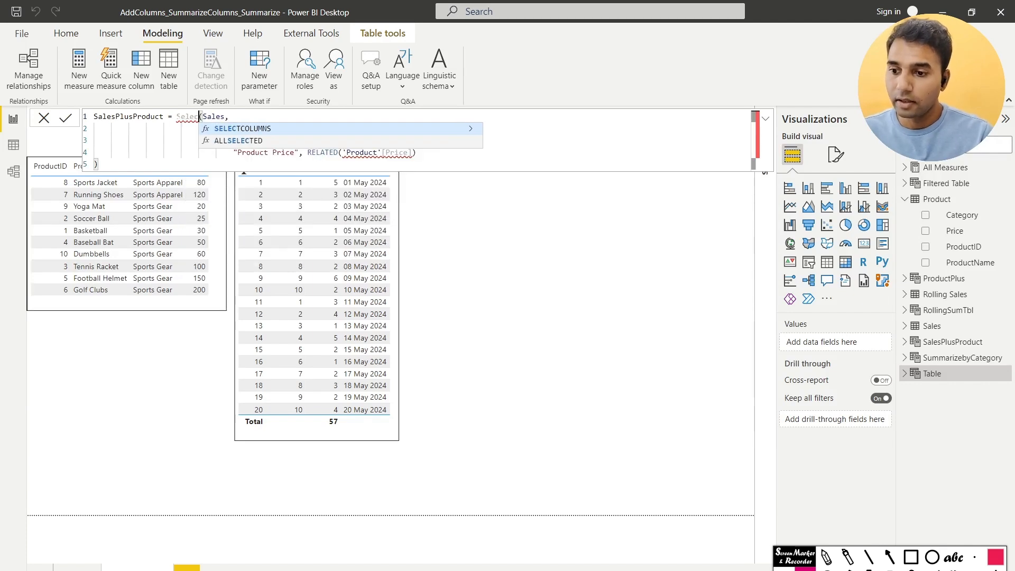
pyautogui.press('Tab')
pyautogui.press('Escape')
pyautogui.press('Down')
pyautogui.press('Down')
pyautogui.press('Down')
pyautogui.press('Down')
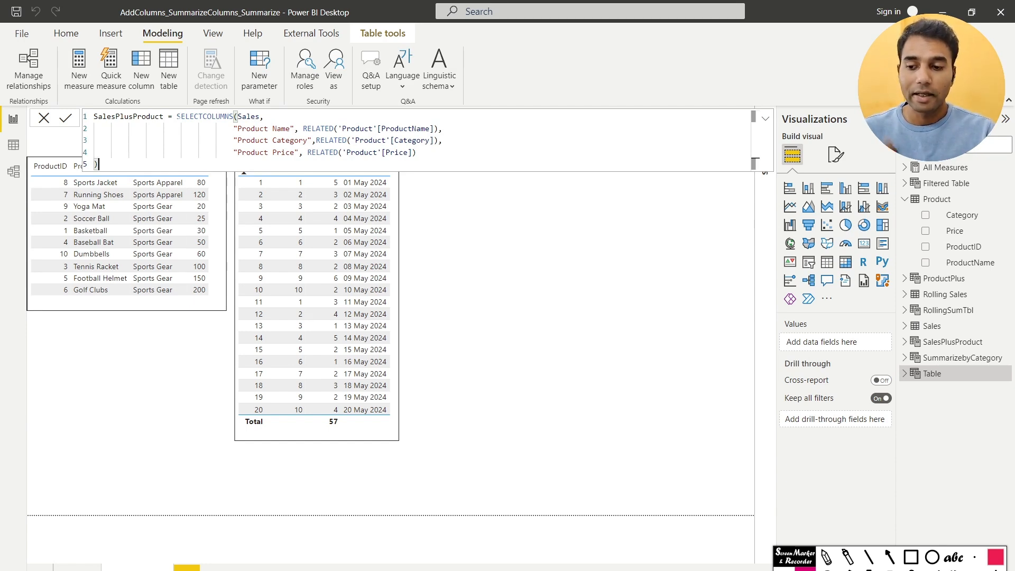
# Name the new table SalesPlusProductSelCol in its formula and commit it
pyautogui.press('Return')
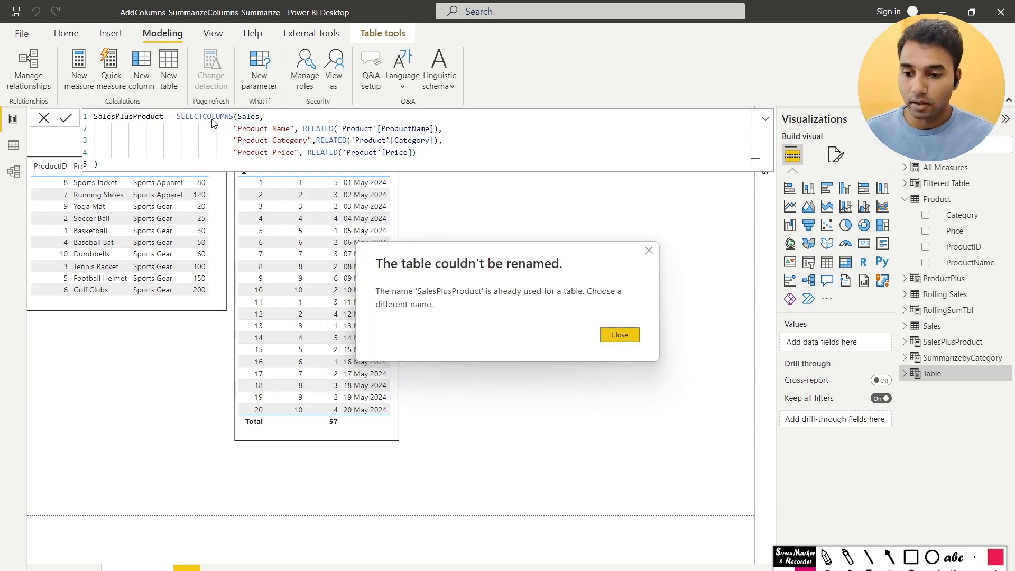
pyautogui.click(636, 337)
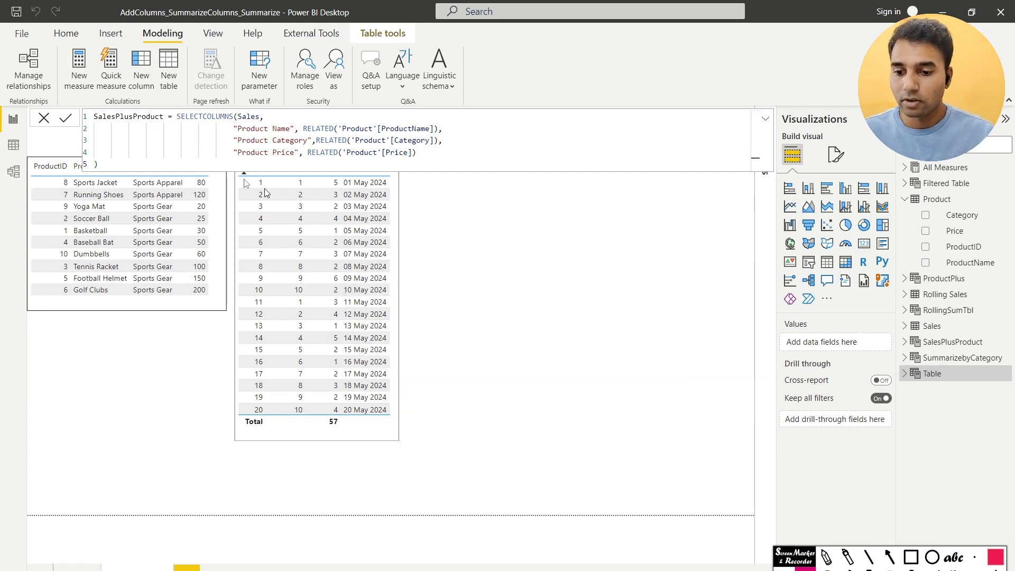
pyautogui.click(165, 116)
pyautogui.write('Sllco')
pyautogui.write('Col')
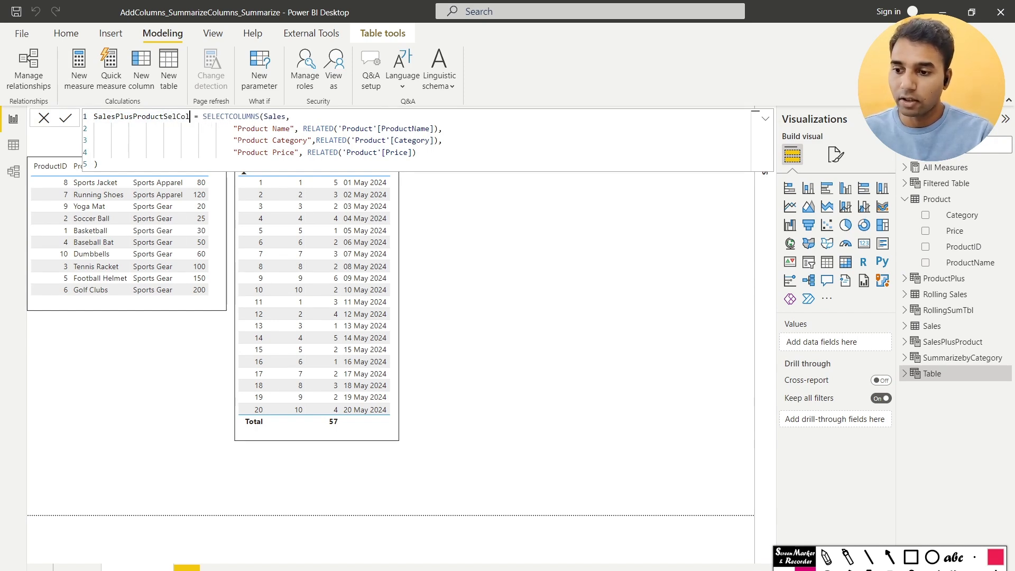
pyautogui.press('Return')
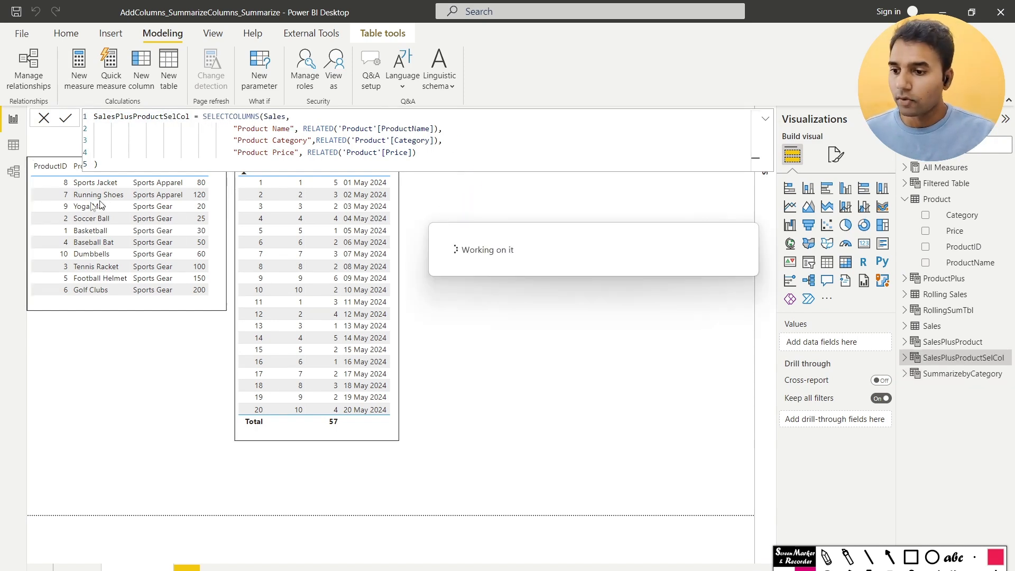
# Show the SalesPlusProductSelCol data and mark its Product Name, Product Category and Product Price columns with arrows, clearing the marks when done
pyautogui.click(8, 150)
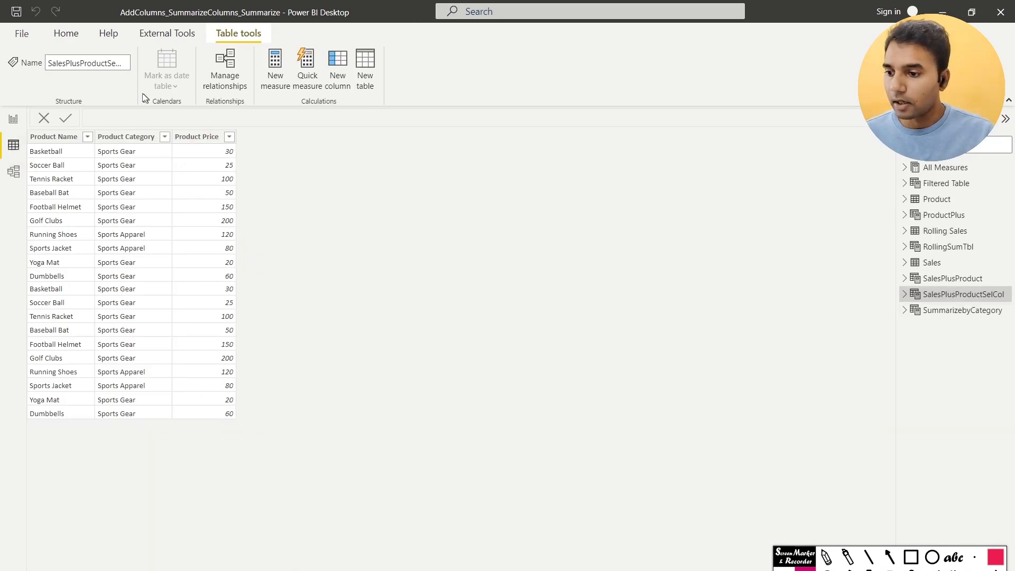
pyautogui.click(889, 557)
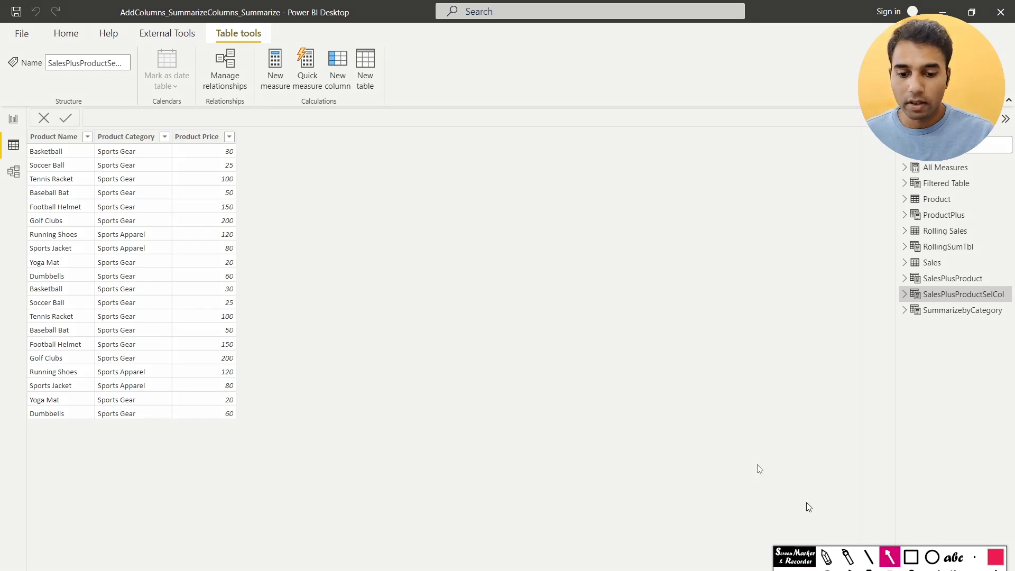
pyautogui.moveTo(100, 70); pyautogui.dragTo(79, 114)
pyautogui.moveTo(176, 66); pyautogui.dragTo(150, 119)
pyautogui.moveTo(211, 80); pyautogui.dragTo(194, 130)
pyautogui.press('Escape')
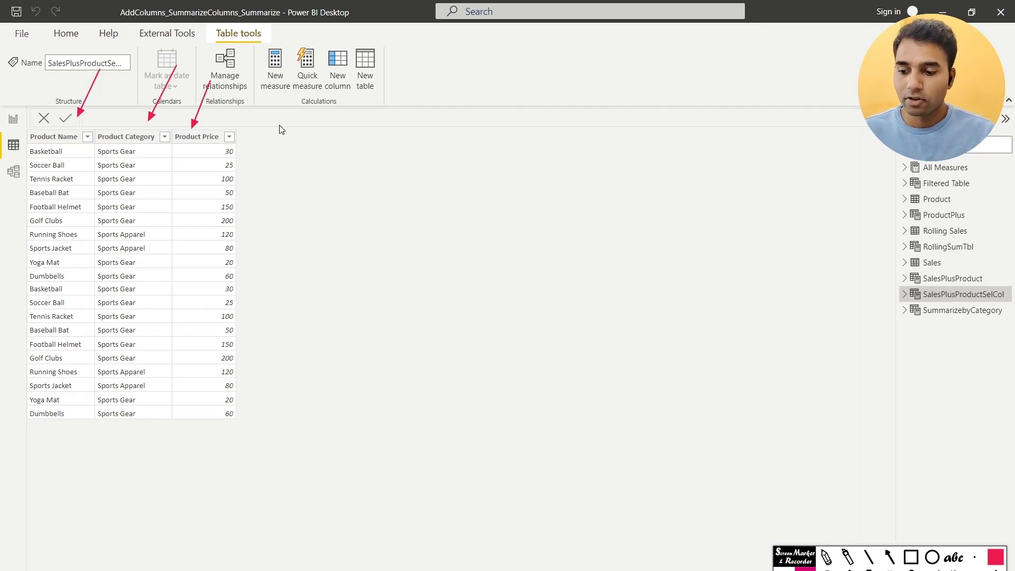